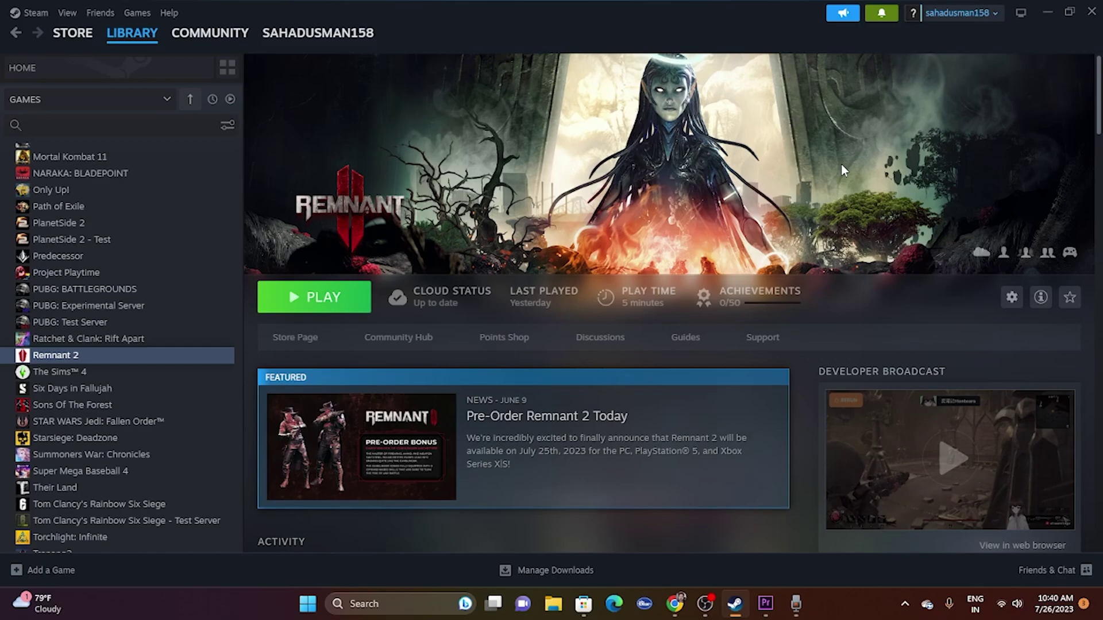
Look at the computer's power options for Restart without restarting it
{"action": "left_click", "coordinate": [312, 607]}
{"action": "left_click", "coordinate": [722, 556]}
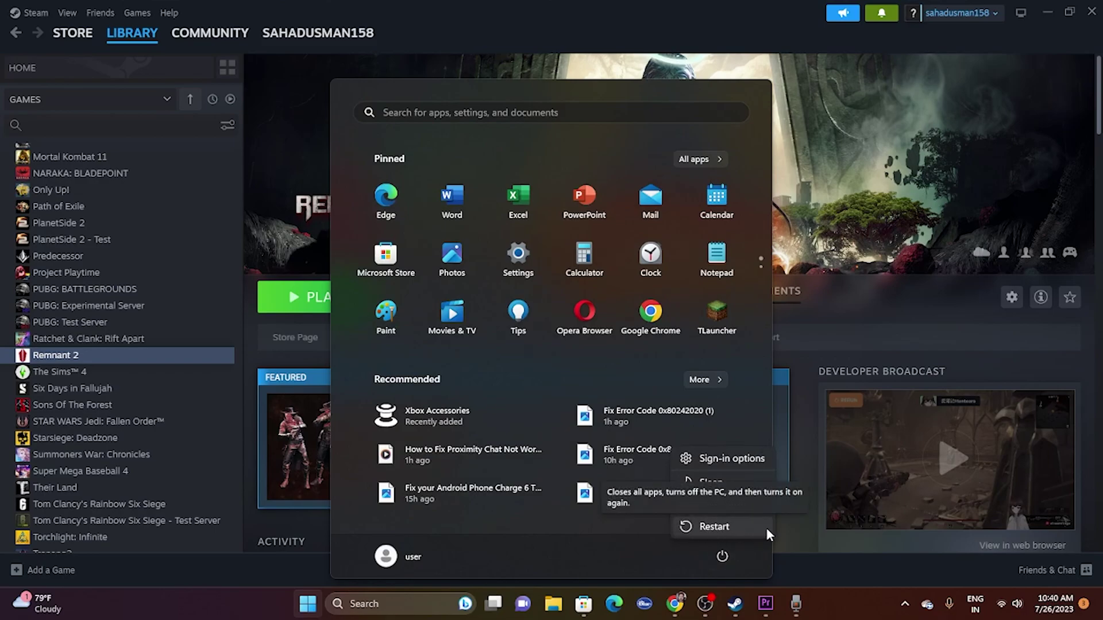
{"action": "left_click", "coordinate": [823, 601]}
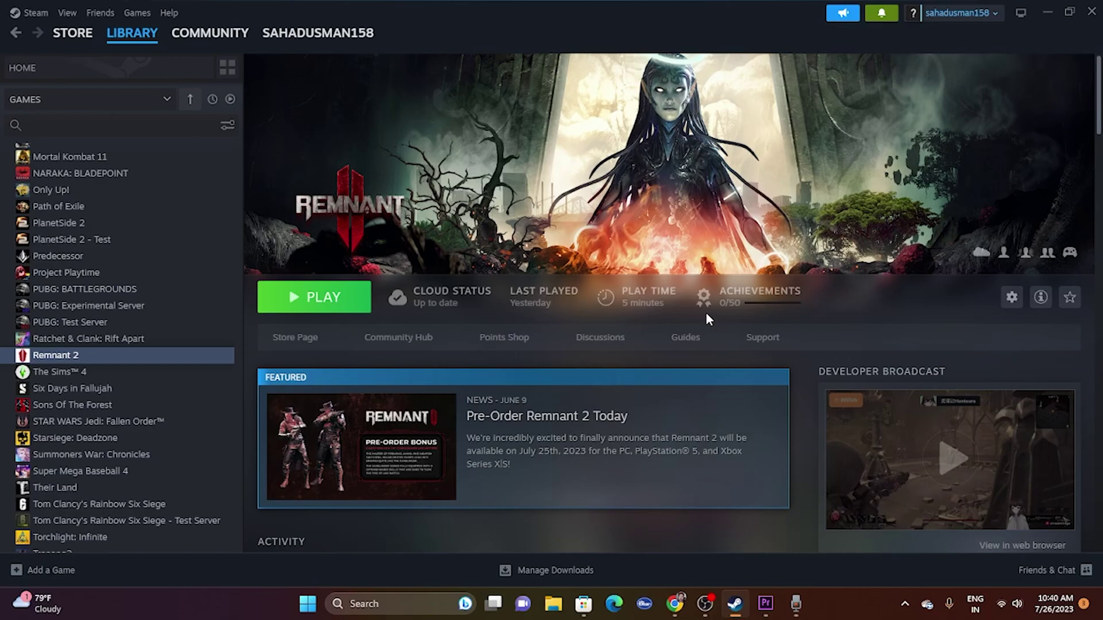
Minimize the game library and check the automatic time and time zone options in the Windows Date & time settings
{"action": "left_click", "coordinate": [1054, 11]}
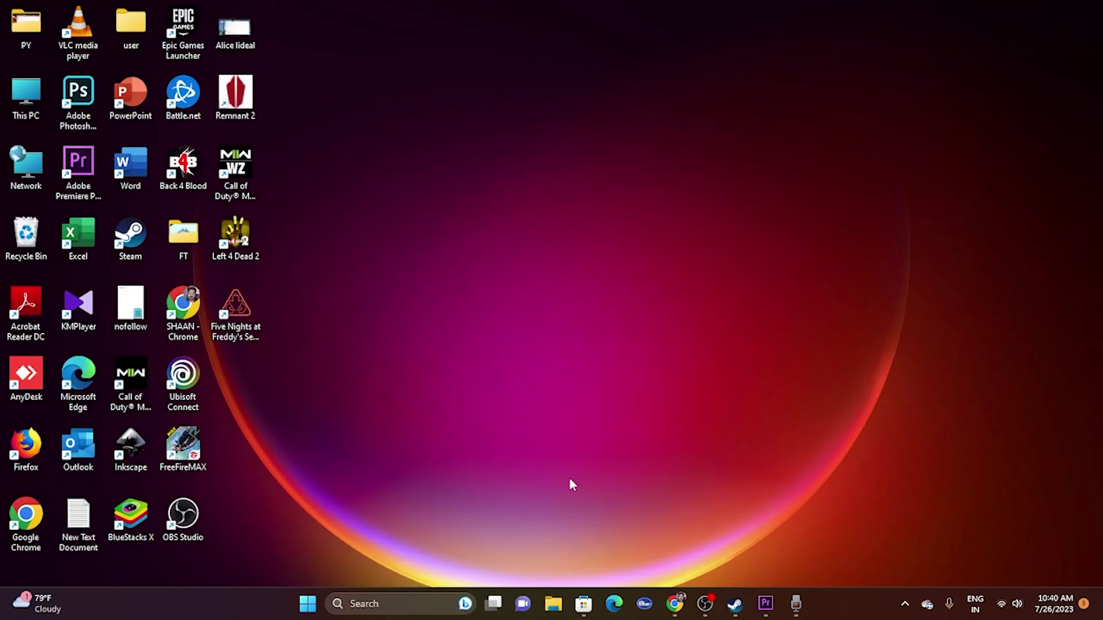
{"action": "left_click", "coordinate": [396, 600]}
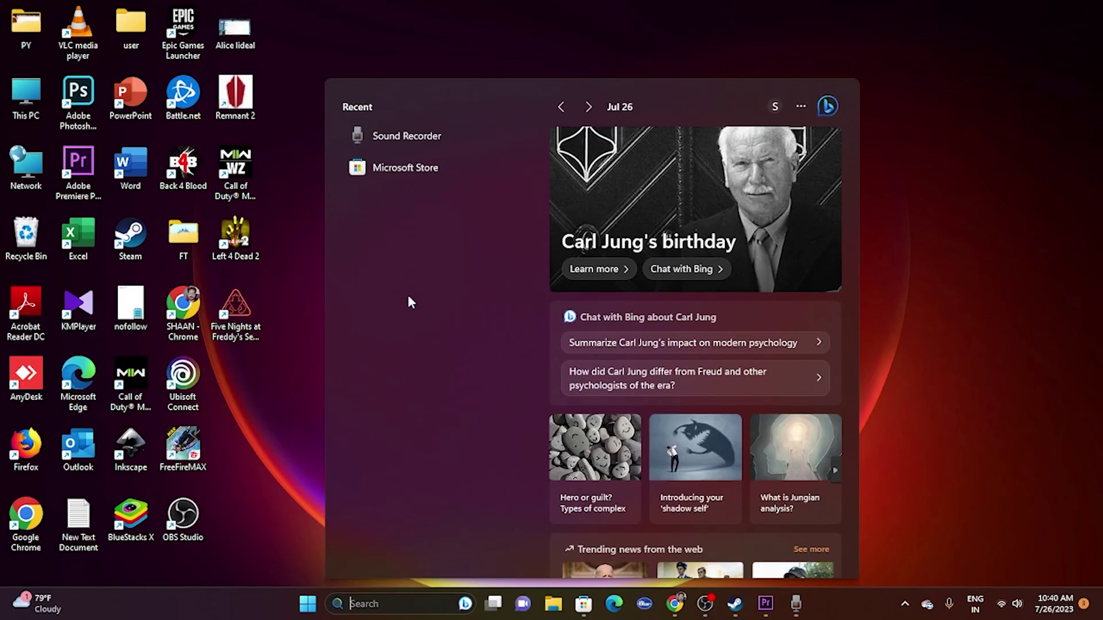
{"action": "type", "text": "SETTINGS"}
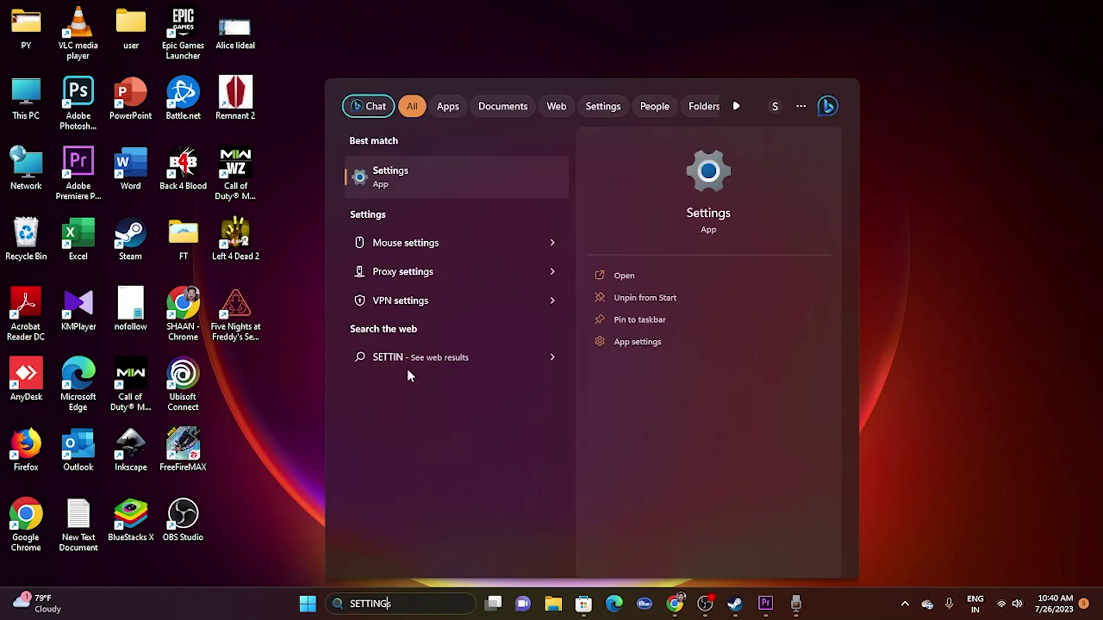
{"action": "left_click", "coordinate": [483, 175]}
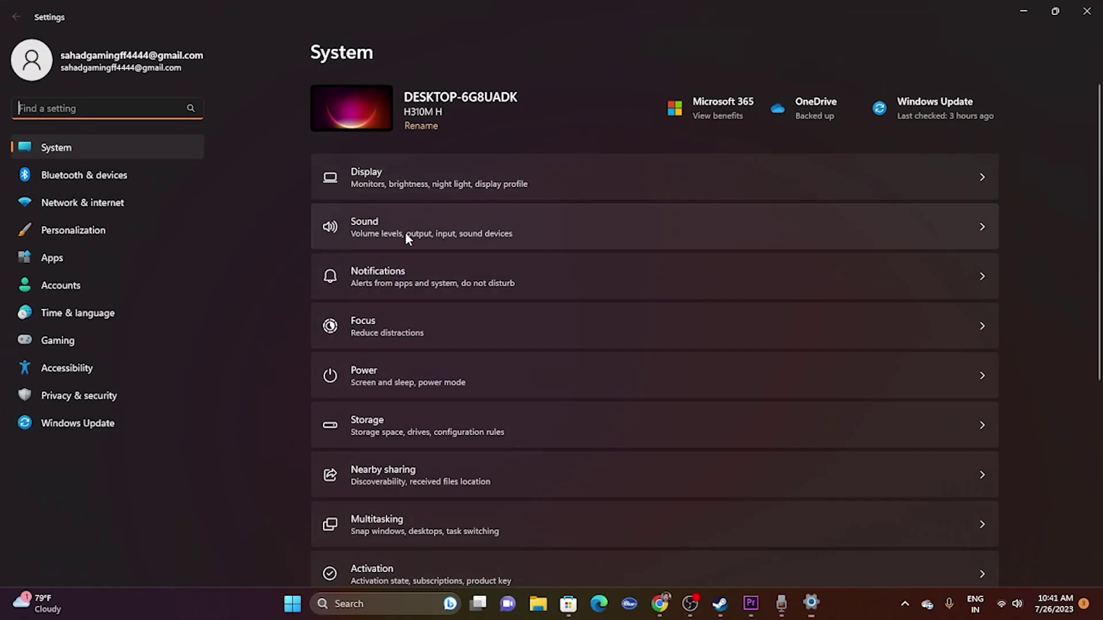
{"action": "left_click", "coordinate": [102, 314]}
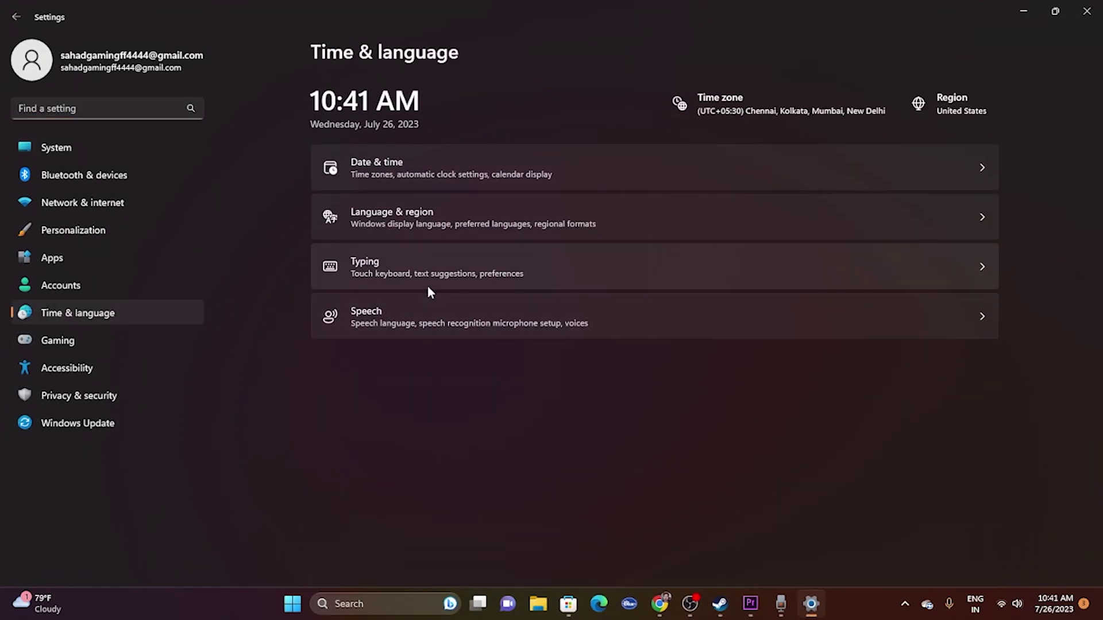
{"action": "left_click", "coordinate": [381, 168]}
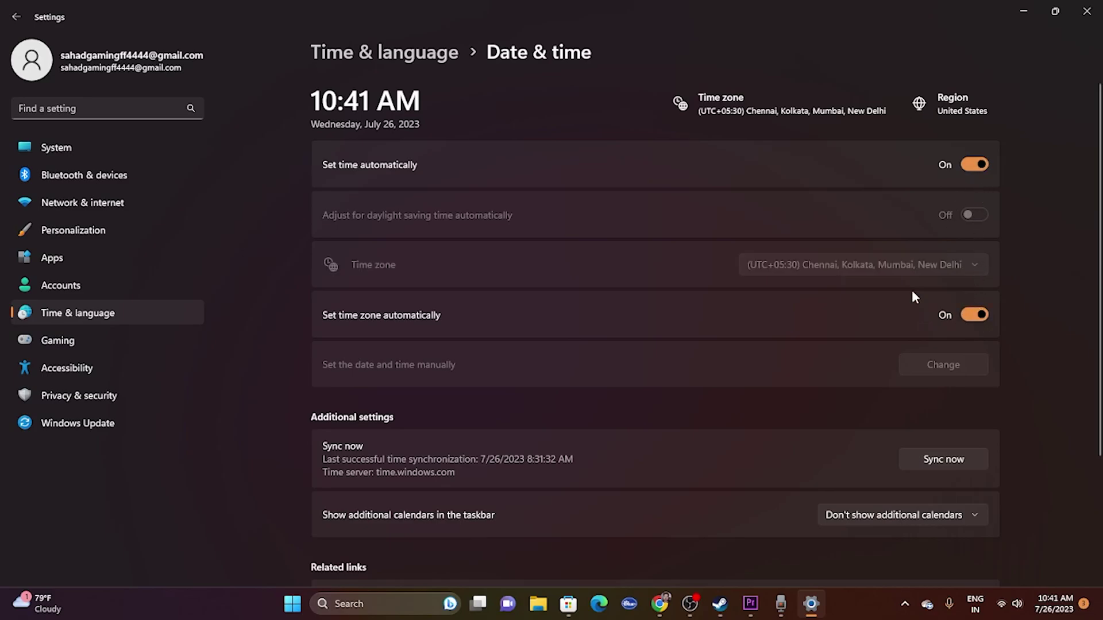
Review the country or region choice in the Language & region settings, keep it as it is, and close Settings
{"action": "left_click", "coordinate": [16, 17]}
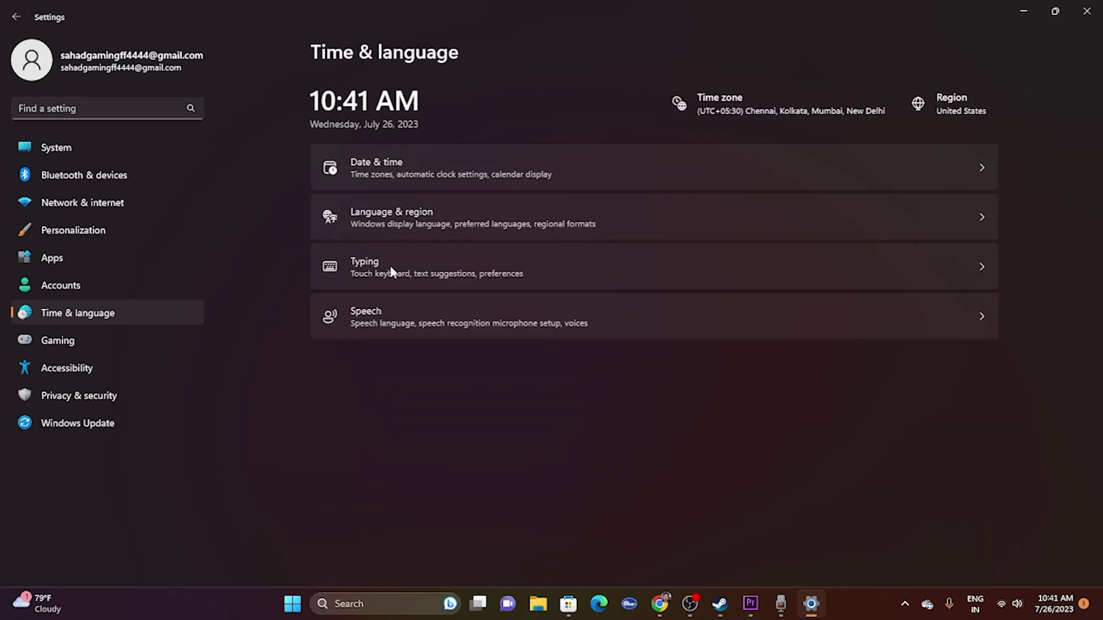
{"action": "left_click", "coordinate": [433, 222]}
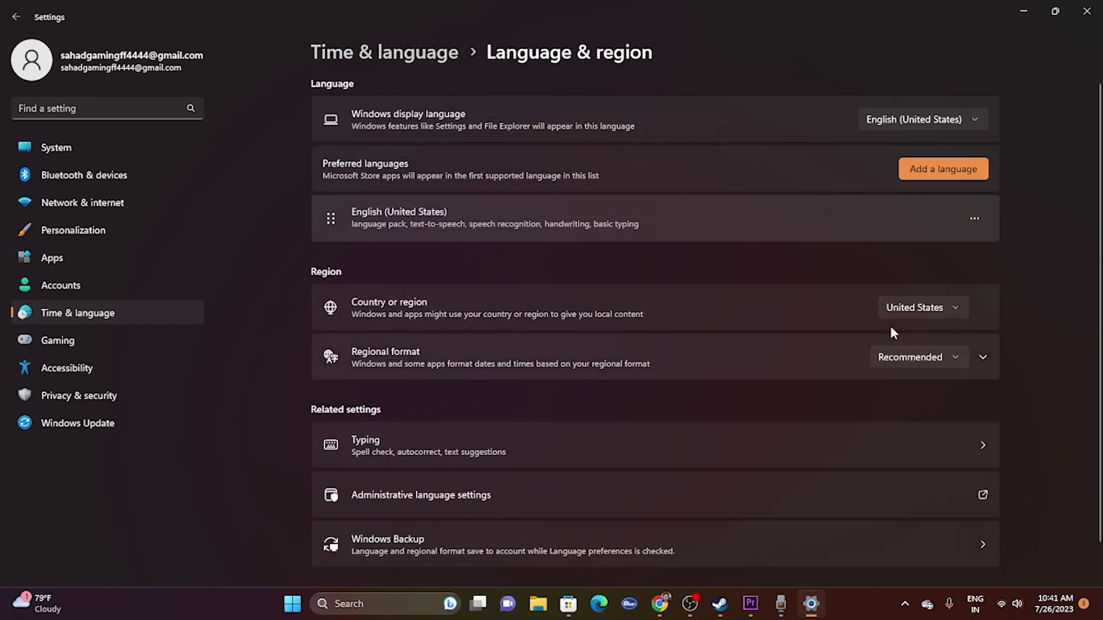
{"action": "left_click", "coordinate": [950, 307]}
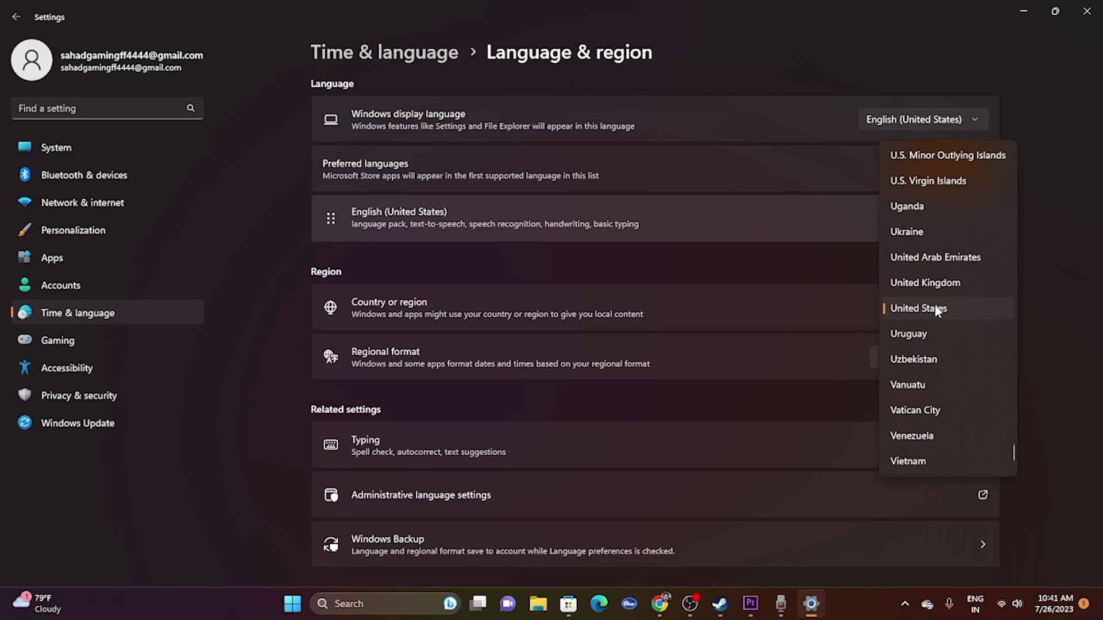
{"action": "left_click", "coordinate": [1064, 327]}
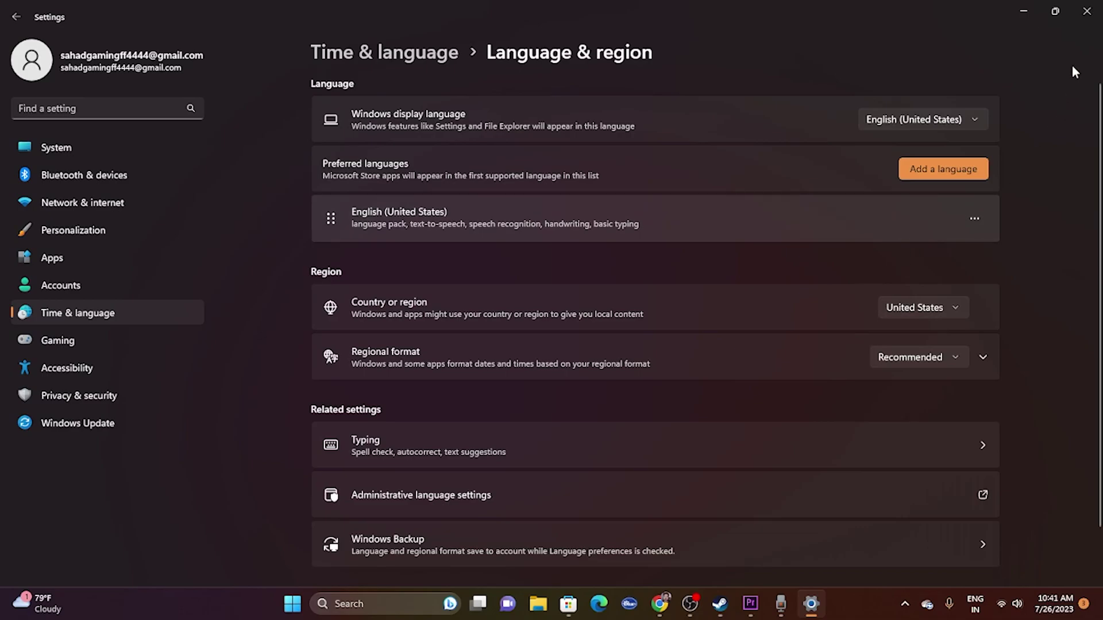
{"action": "left_click", "coordinate": [1086, 11]}
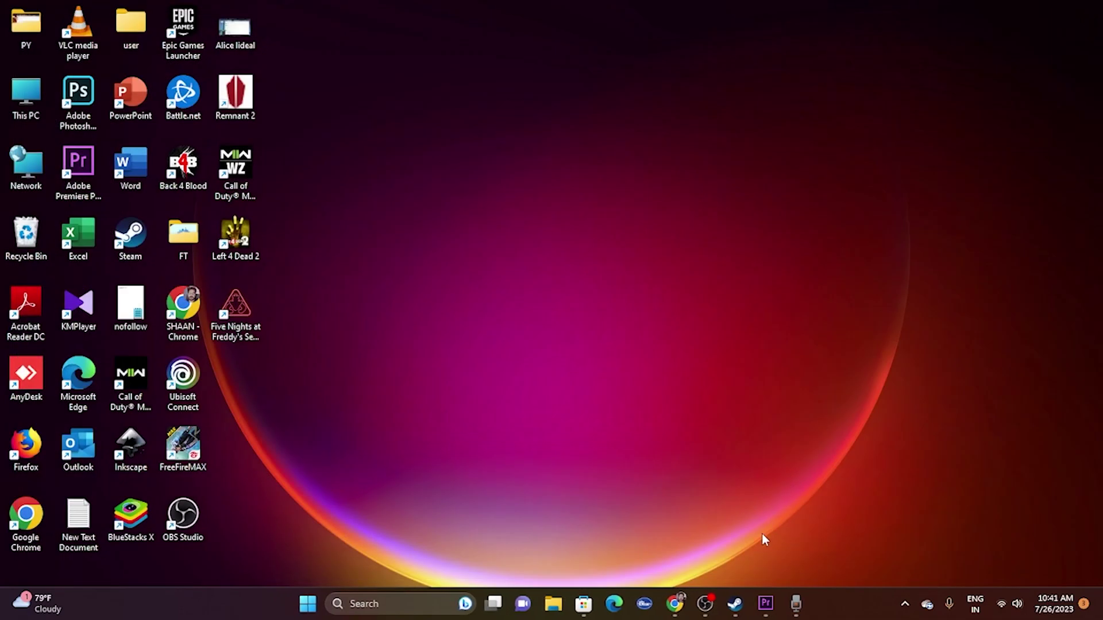
{"action": "left_click", "coordinate": [734, 603]}
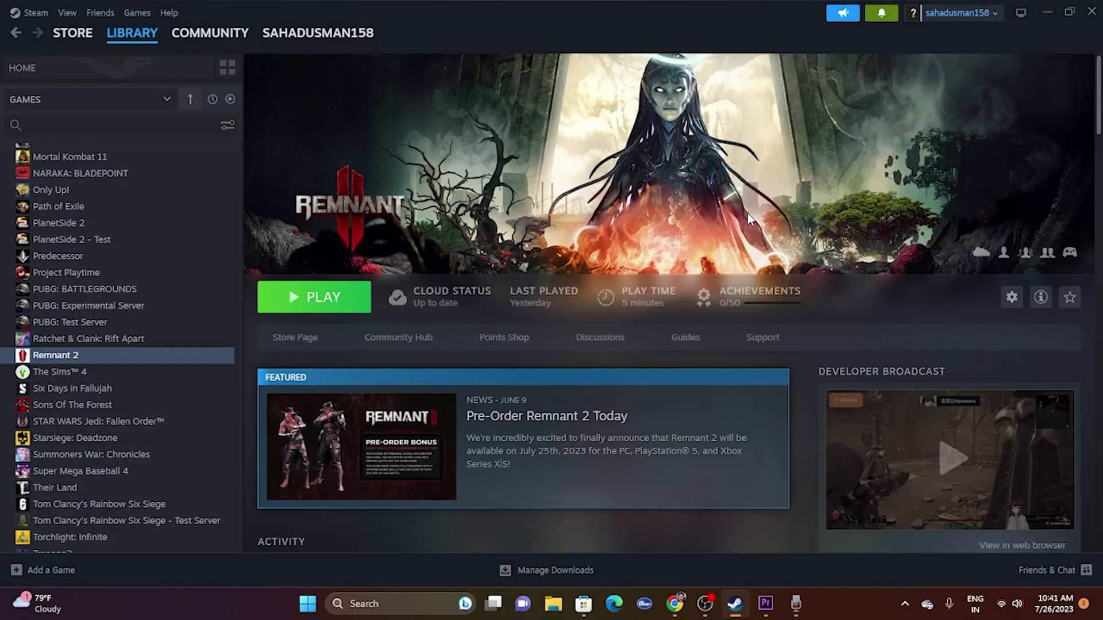
{"action": "left_click", "coordinate": [1046, 13]}
Check the automatic and manual proxy setup in the Windows Network & internet settings, and close Settings
{"action": "left_click", "coordinate": [389, 601]}
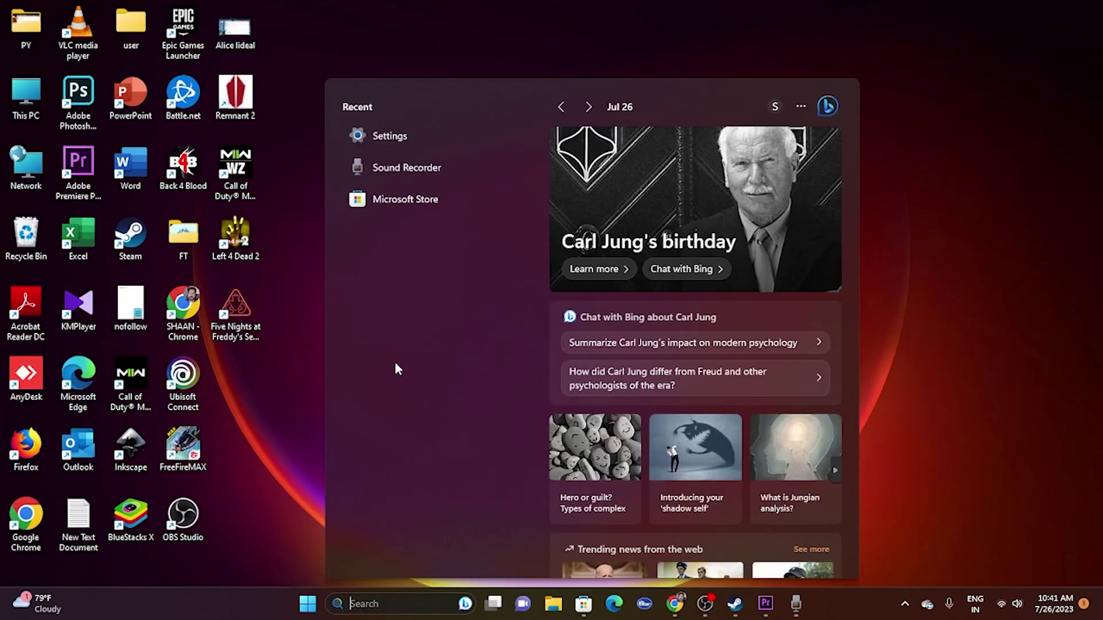
{"action": "left_click", "coordinate": [417, 139]}
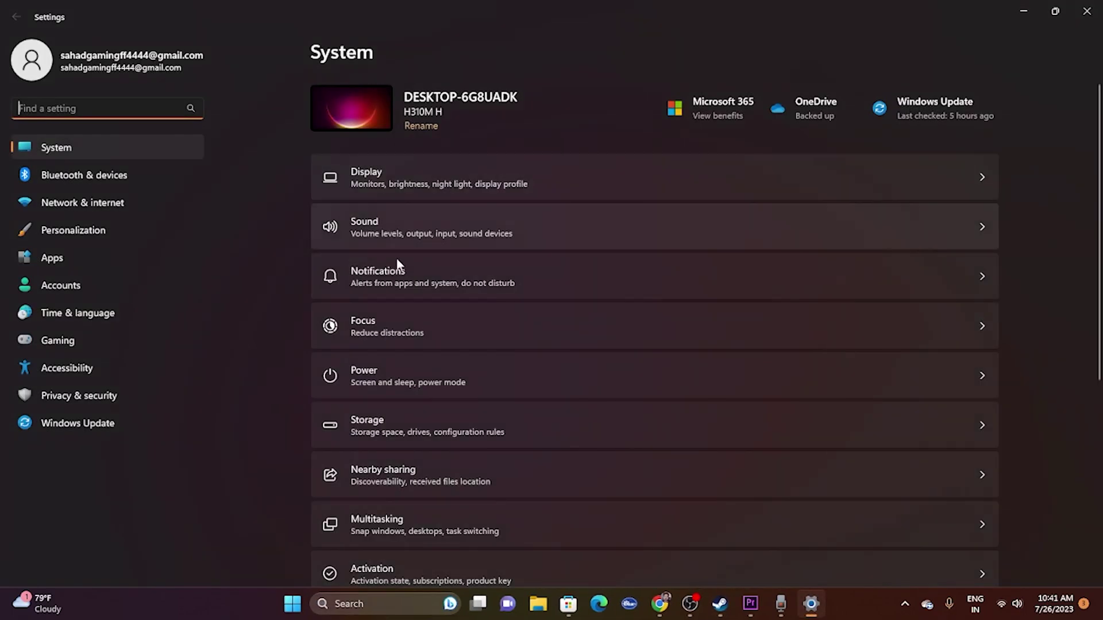
{"action": "left_click", "coordinate": [109, 208]}
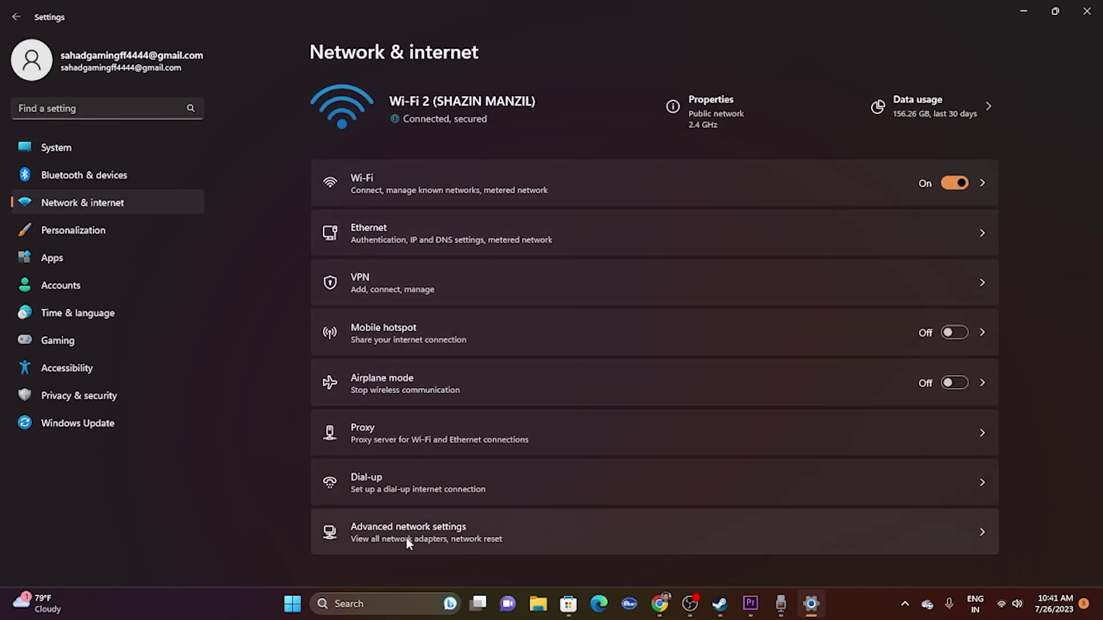
{"action": "left_click", "coordinate": [393, 444]}
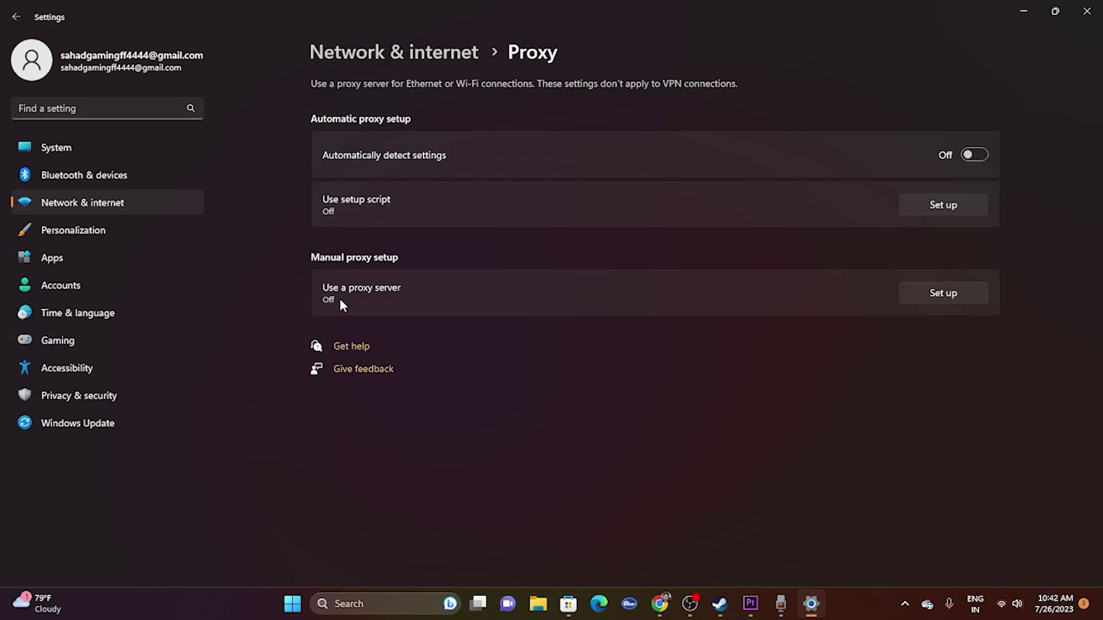
{"action": "left_click", "coordinate": [1084, 13]}
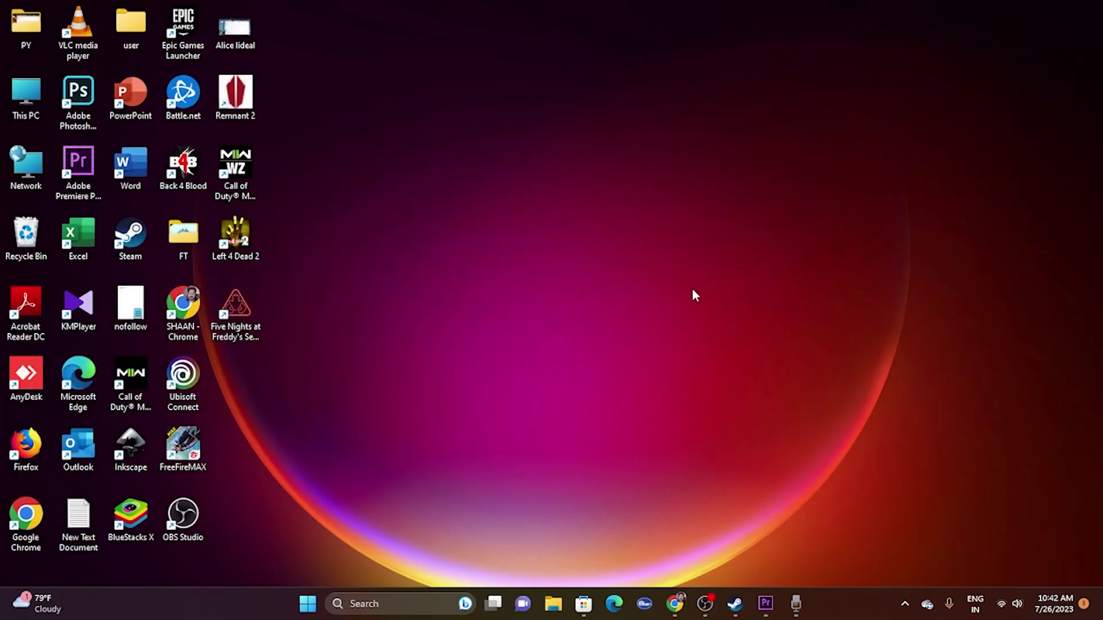
Open the list of apps allowed through Windows Defender Firewall from Control Panel's System and Security section
{"action": "left_click", "coordinate": [376, 603]}
{"action": "type", "text": "CONTRol Panel"}
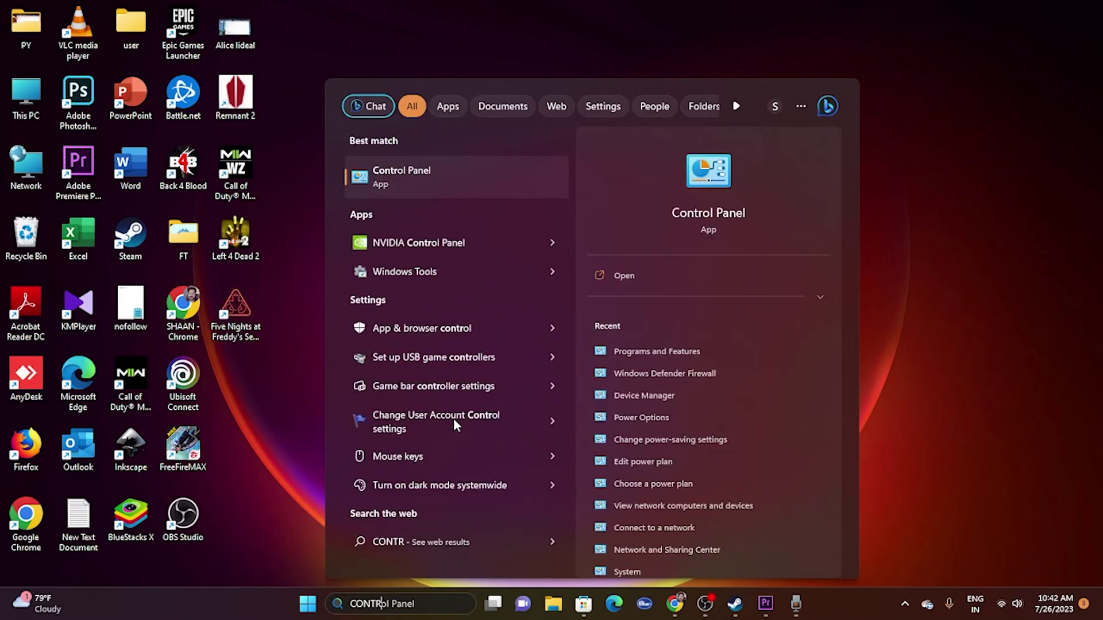
{"action": "left_click", "coordinate": [457, 171]}
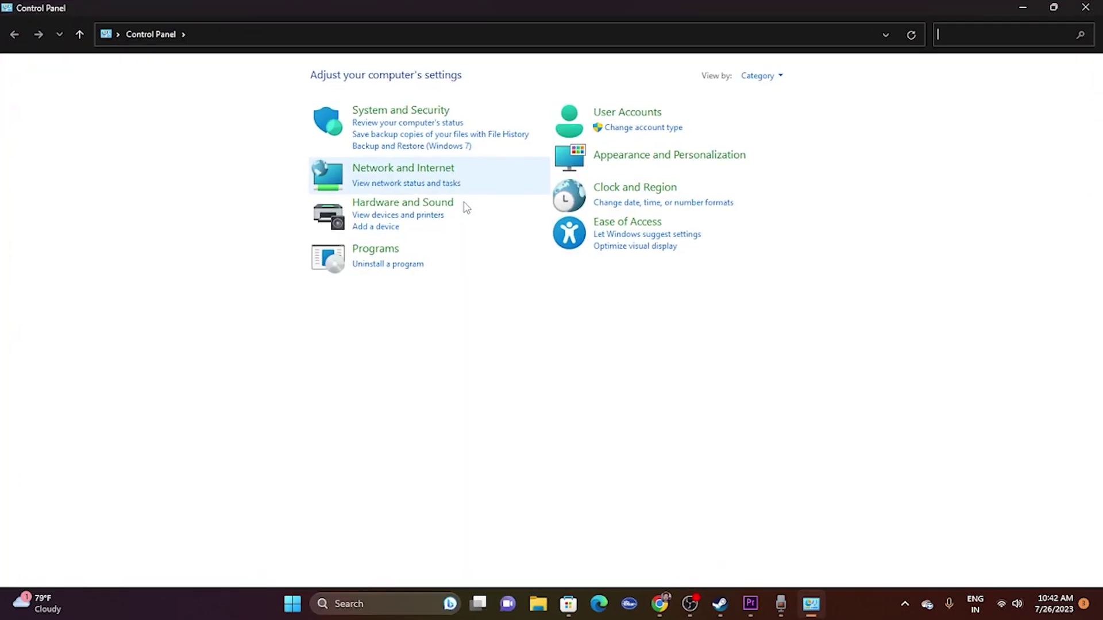
{"action": "left_click", "coordinate": [388, 110]}
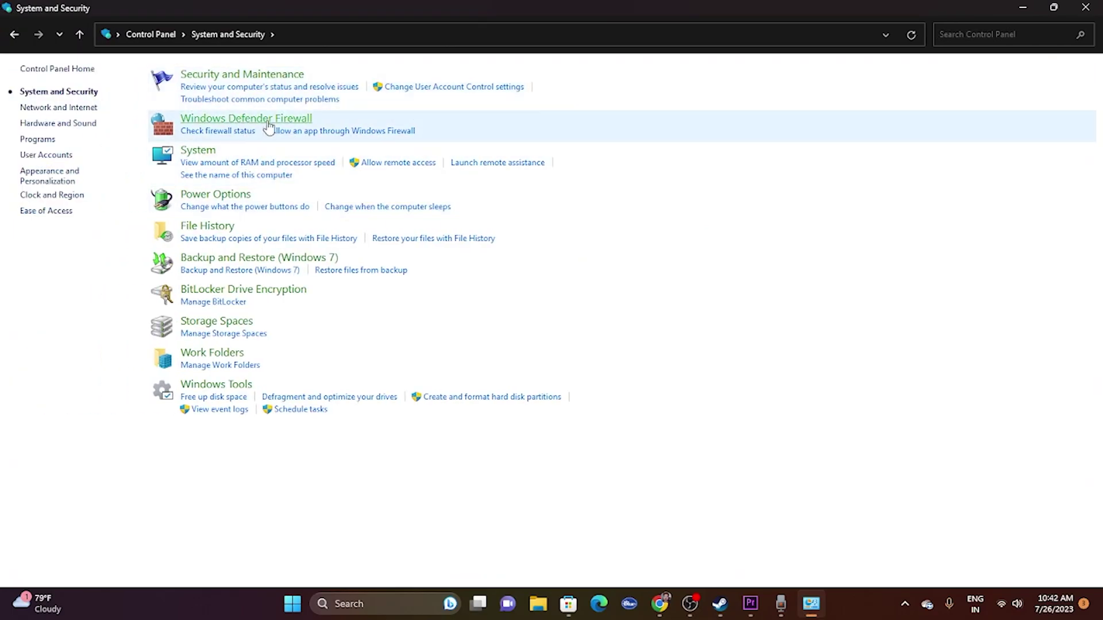
{"action": "left_click", "coordinate": [257, 123]}
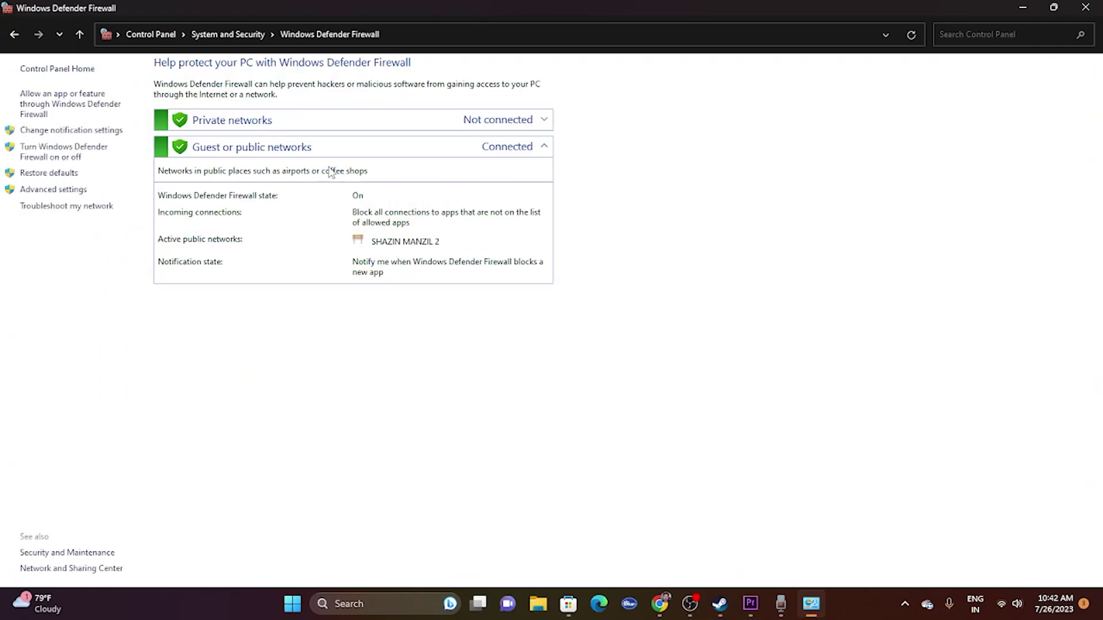
{"action": "left_click", "coordinate": [36, 111]}
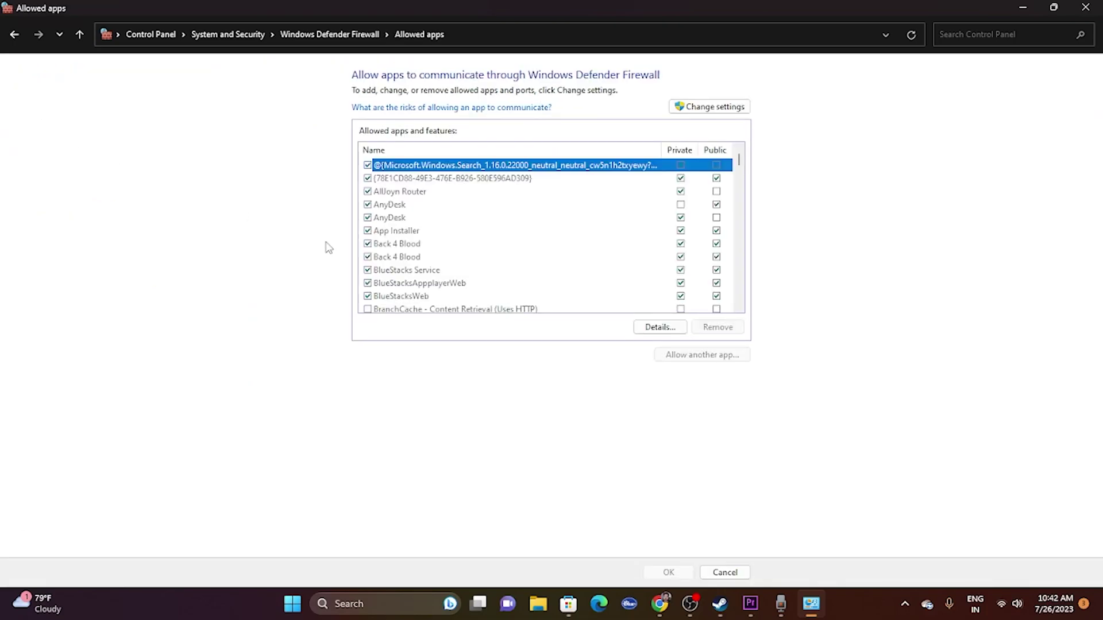
Find Remnant 2 among the allowed apps and check its private and public network permissions
{"action": "scroll", "coordinate": [415, 235], "scroll_direction": "down", "scroll_amount": 8}
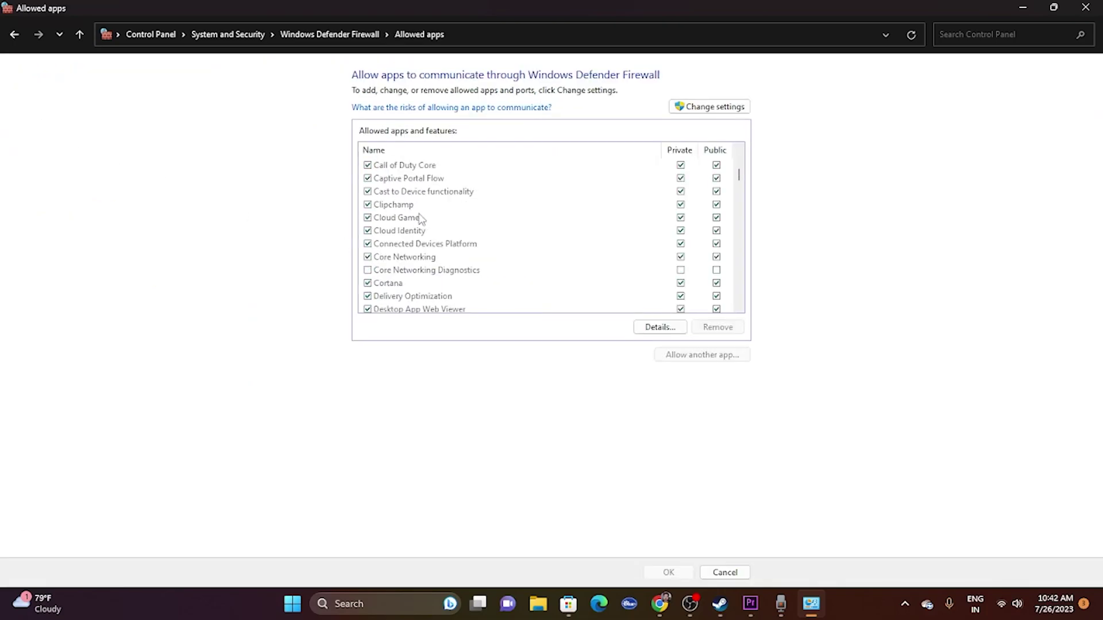
{"action": "scroll", "coordinate": [421, 218], "scroll_direction": "down", "scroll_amount": 12}
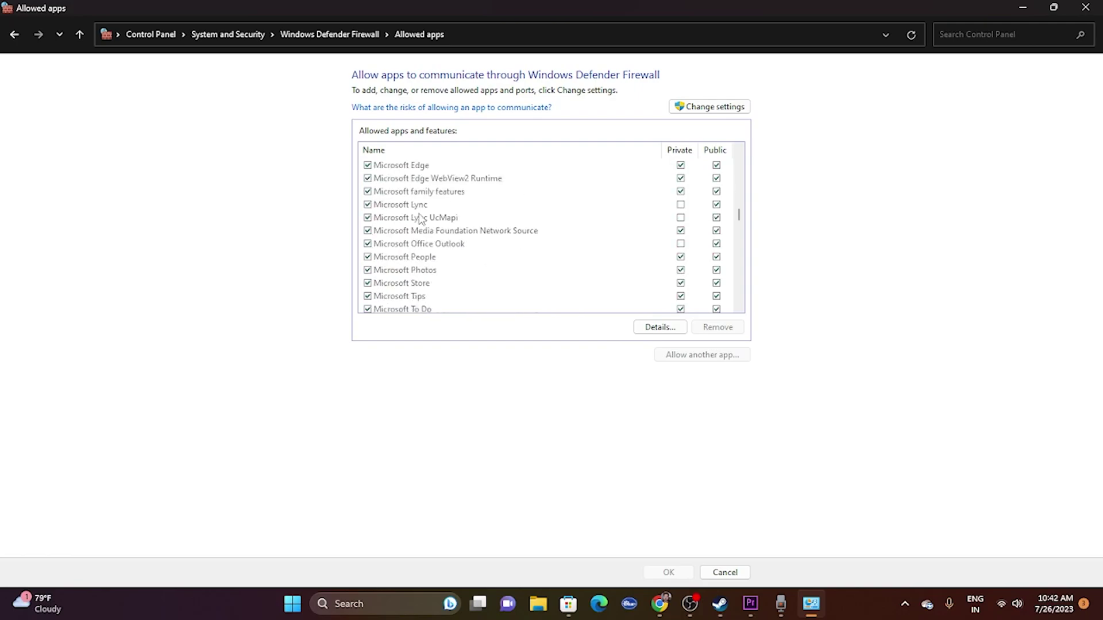
{"action": "scroll", "coordinate": [422, 218], "scroll_direction": "down", "scroll_amount": 7}
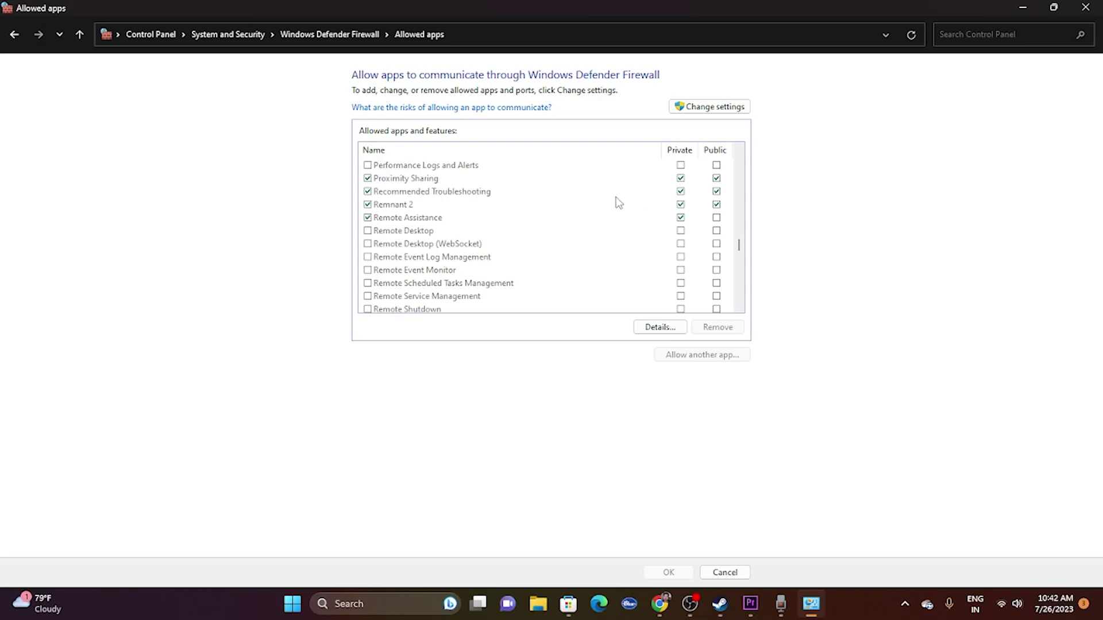
Enable changes to the allowed apps and start browsing for another app to allow through the firewall
{"action": "left_click", "coordinate": [712, 107]}
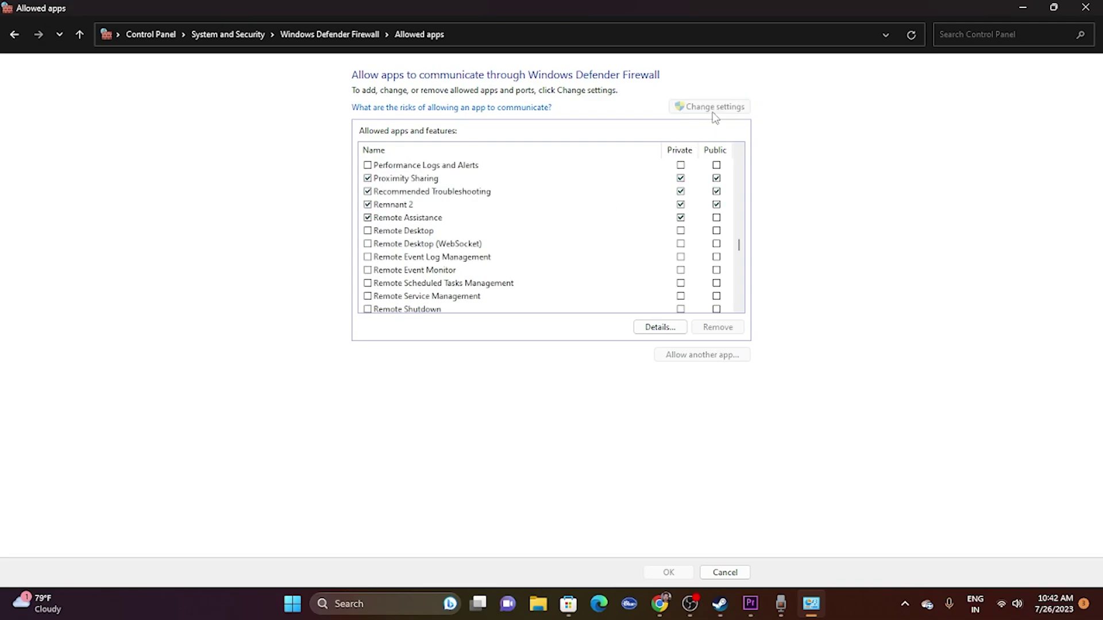
{"action": "left_click", "coordinate": [693, 356]}
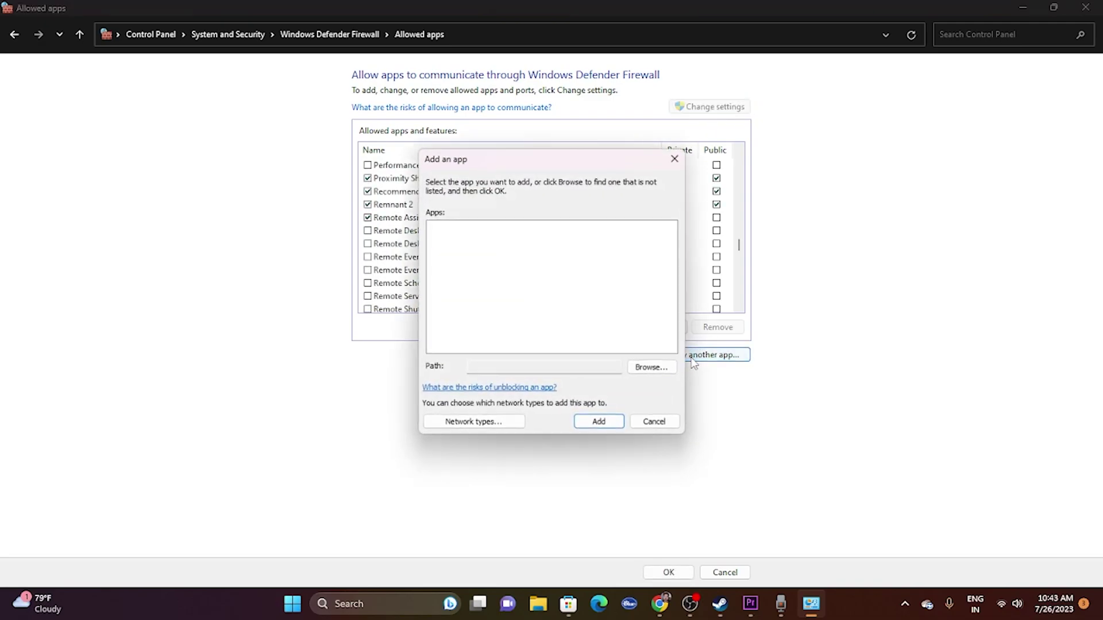
{"action": "left_click", "coordinate": [652, 369]}
Browse for the app in the folder C:\Program Files (x86)\Steam\steamapps\common
{"action": "scroll", "coordinate": [492, 381], "scroll_direction": "down", "scroll_amount": 3}
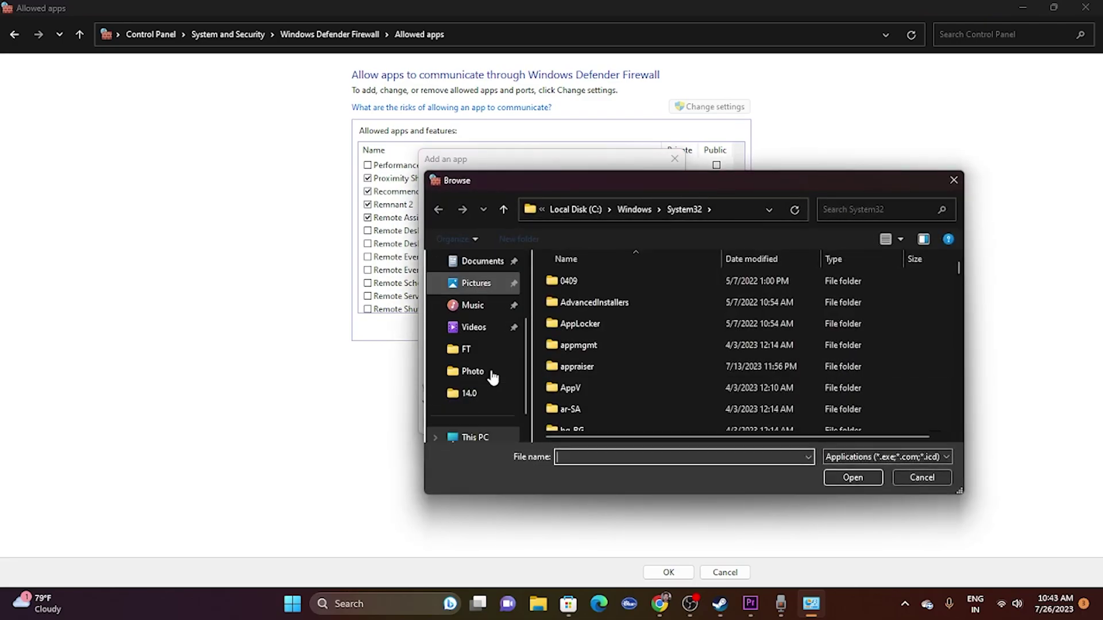
{"action": "left_click", "coordinate": [484, 409]}
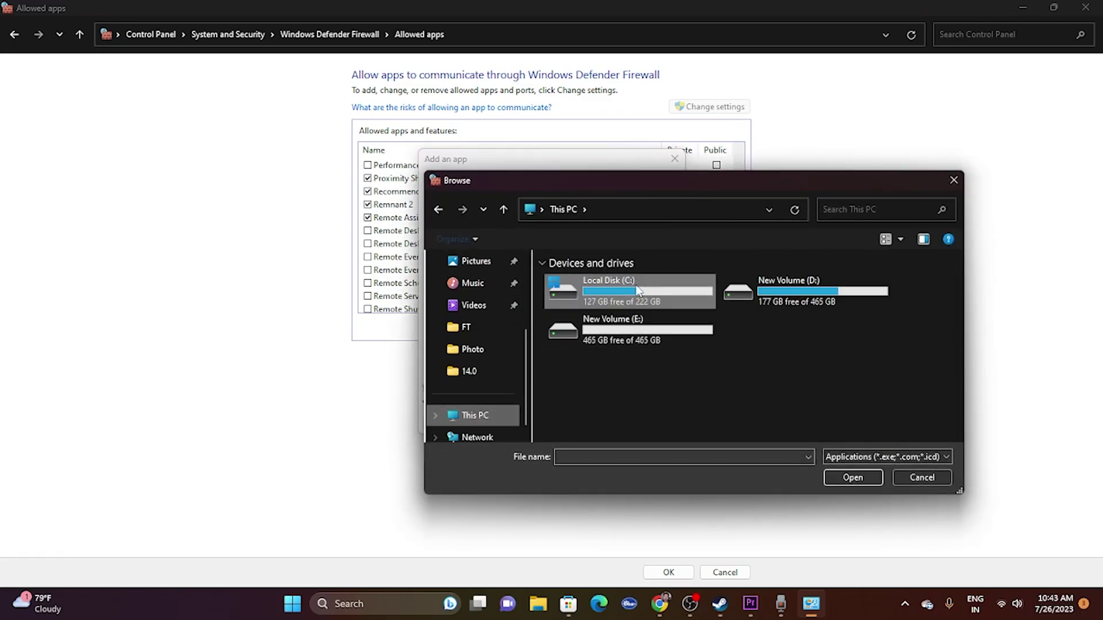
{"action": "double_click", "coordinate": [616, 285]}
{"action": "scroll", "coordinate": [604, 362], "scroll_direction": "down", "scroll_amount": 3}
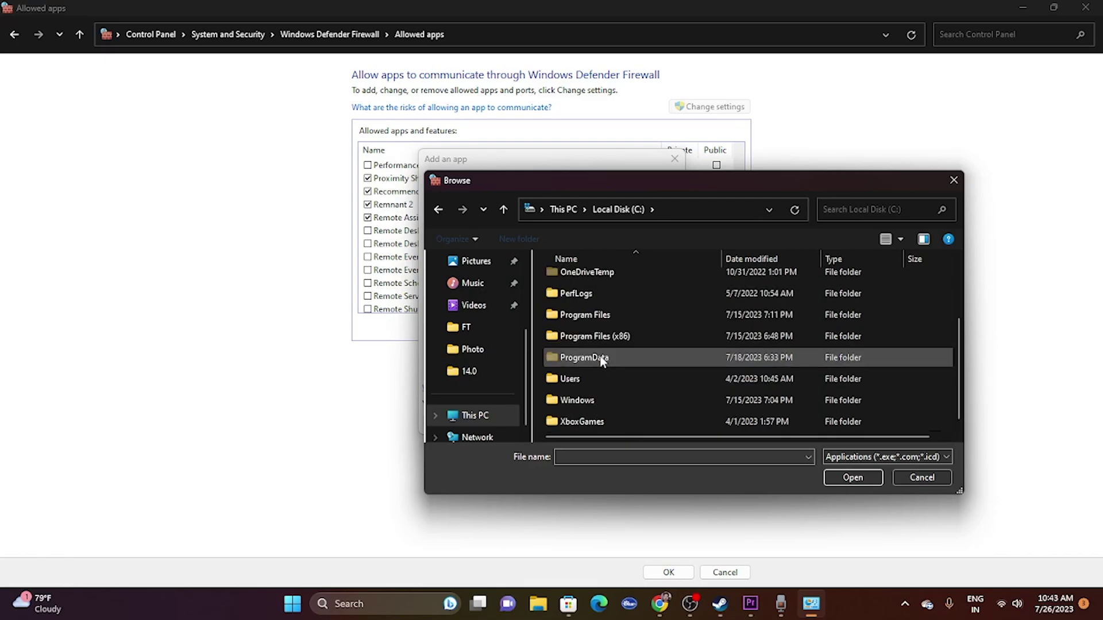
{"action": "double_click", "coordinate": [618, 334]}
{"action": "scroll", "coordinate": [618, 324], "scroll_direction": "down", "scroll_amount": 2}
{"action": "scroll", "coordinate": [615, 328], "scroll_direction": "down", "scroll_amount": 3}
{"action": "double_click", "coordinate": [588, 355]}
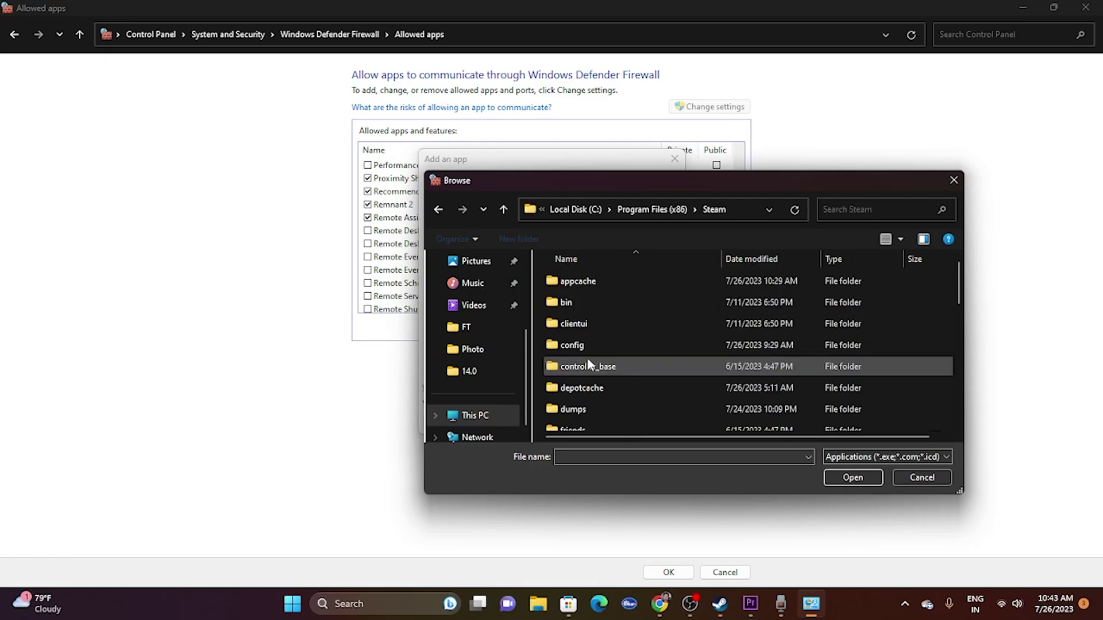
{"action": "scroll", "coordinate": [591, 350], "scroll_direction": "down", "scroll_amount": 2}
{"action": "scroll", "coordinate": [601, 336], "scroll_direction": "down", "scroll_amount": 2}
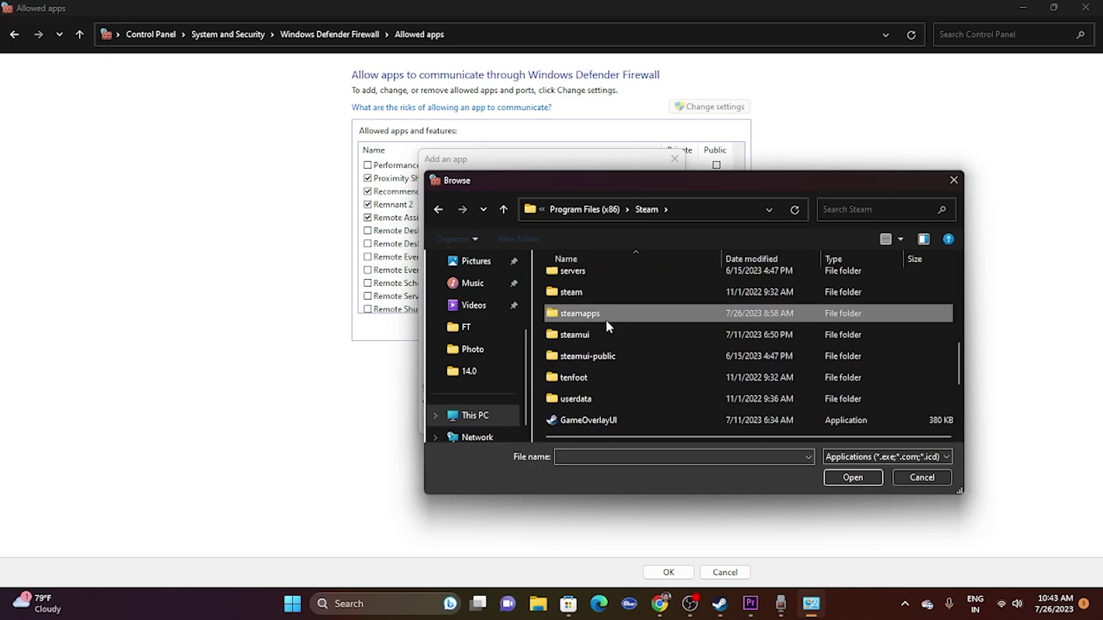
{"action": "double_click", "coordinate": [605, 317]}
{"action": "double_click", "coordinate": [581, 282]}
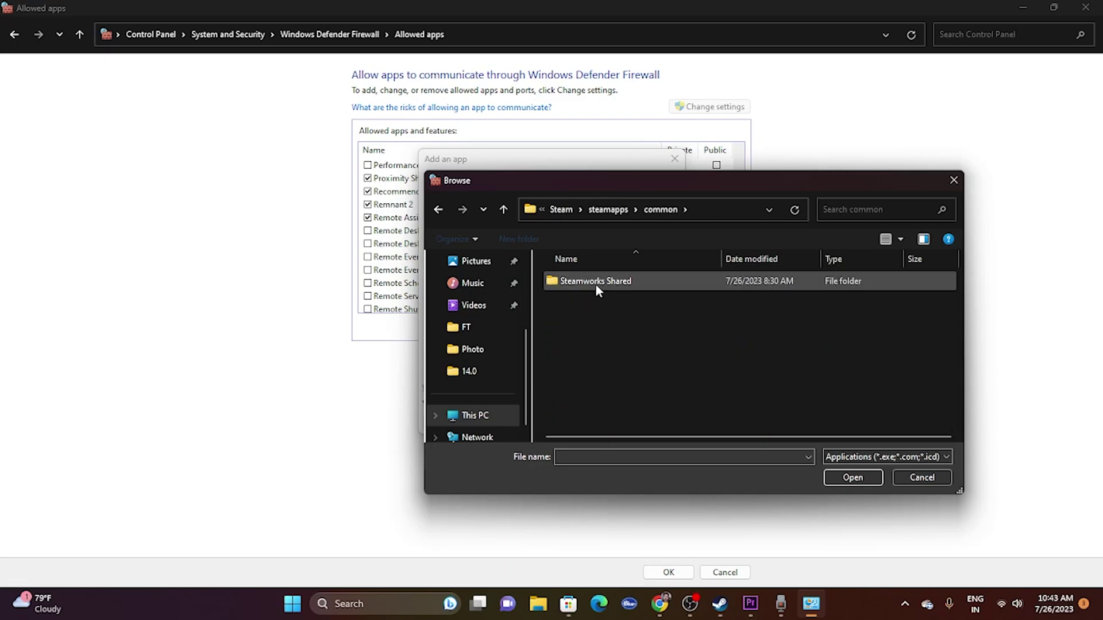
Browse to the game's install folder at D:\SteamLibrary\steamapps\common\Remnant2 instead of the Steam folder on drive C
{"action": "left_click", "coordinate": [439, 210]}
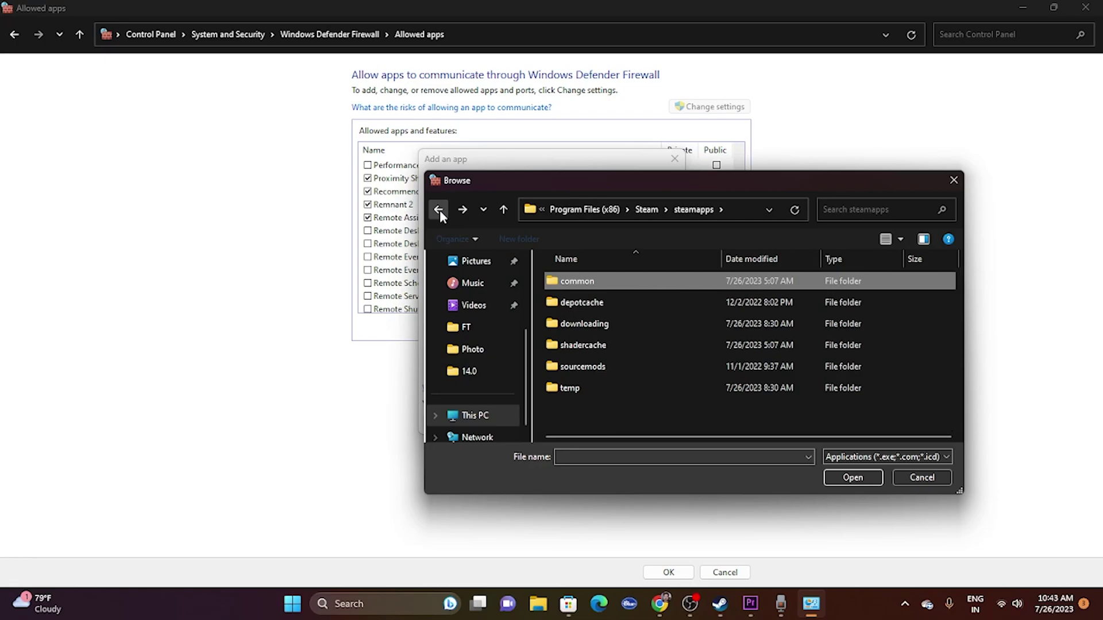
{"action": "left_click", "coordinate": [440, 211]}
{"action": "scroll", "coordinate": [491, 379], "scroll_direction": "up", "scroll_amount": 3}
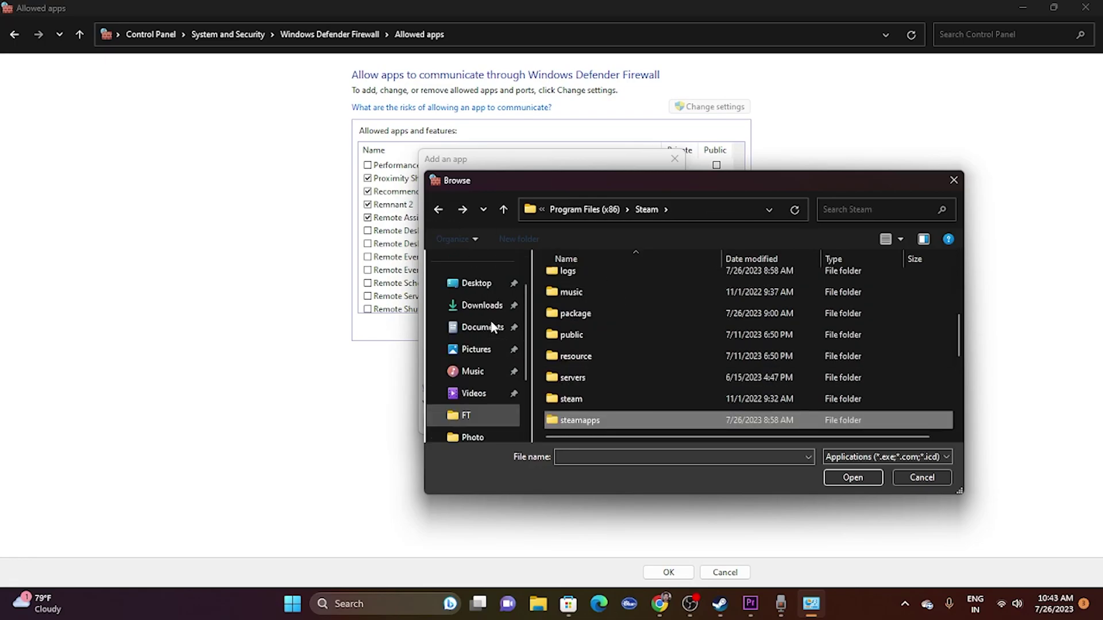
{"action": "scroll", "coordinate": [488, 328], "scroll_direction": "down", "scroll_amount": 5}
{"action": "left_click", "coordinate": [476, 393]}
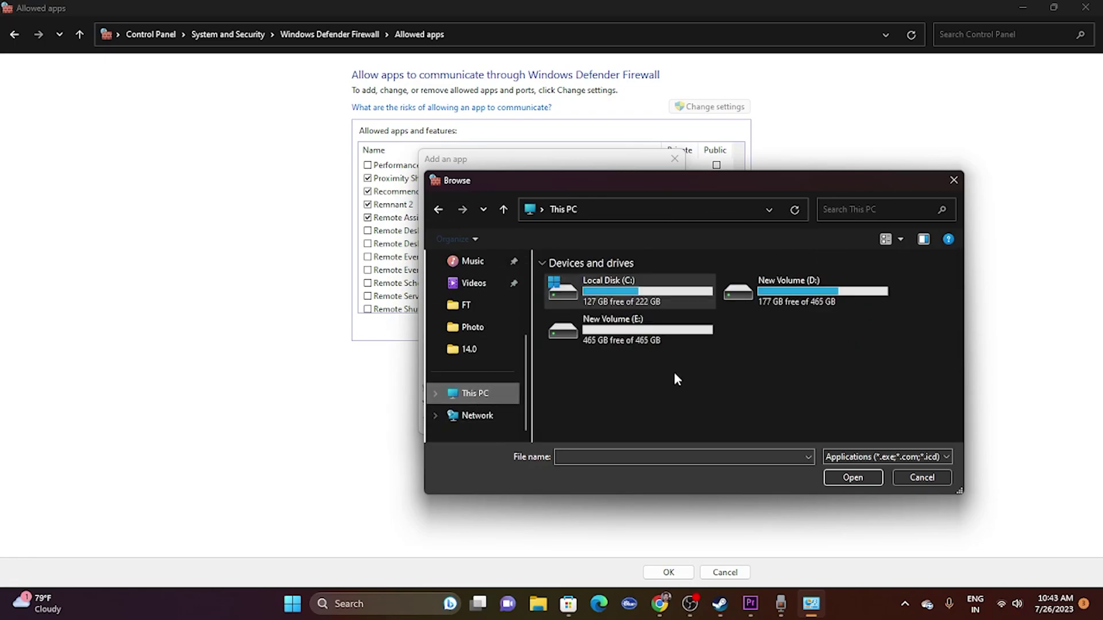
{"action": "double_click", "coordinate": [812, 303]}
{"action": "left_click", "coordinate": [594, 298]}
{"action": "double_click", "coordinate": [594, 300]}
{"action": "double_click", "coordinate": [596, 282]}
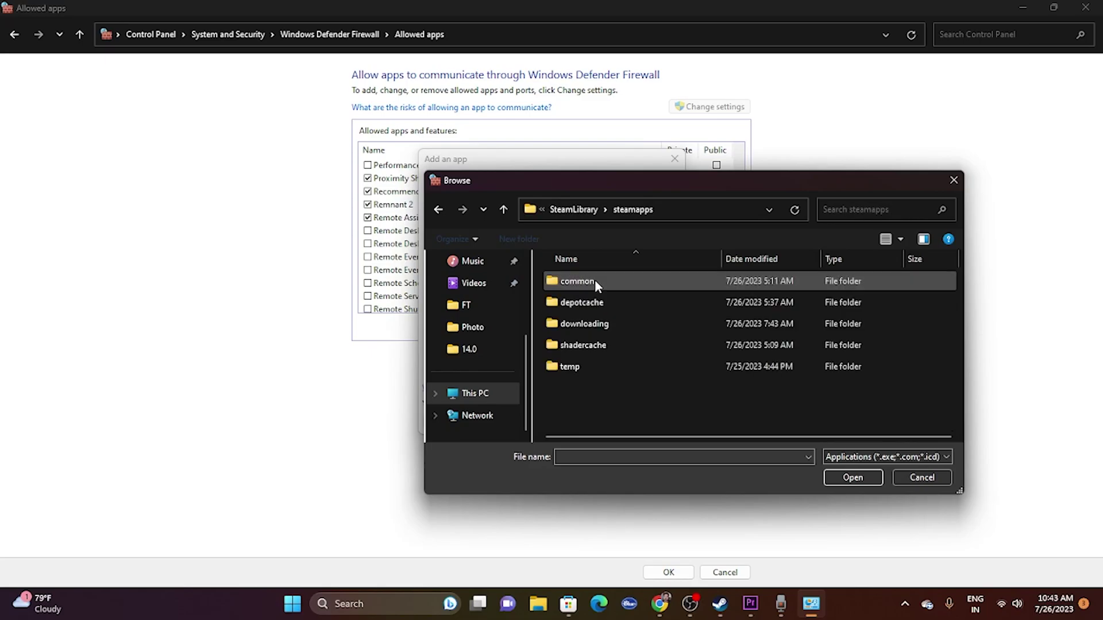
{"action": "double_click", "coordinate": [580, 285]}
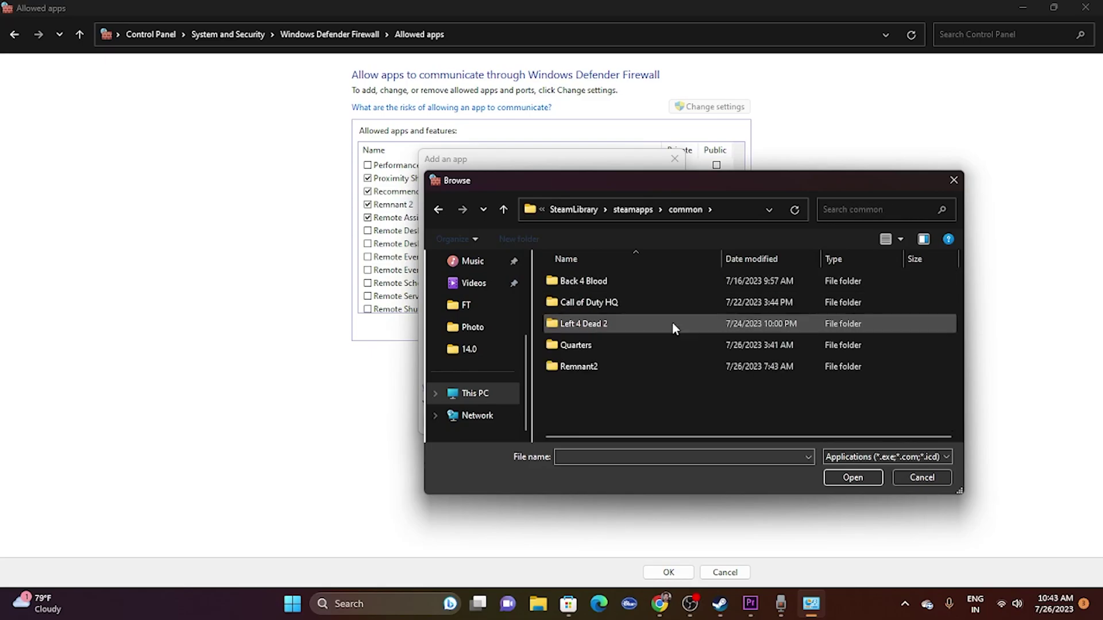
{"action": "double_click", "coordinate": [586, 369]}
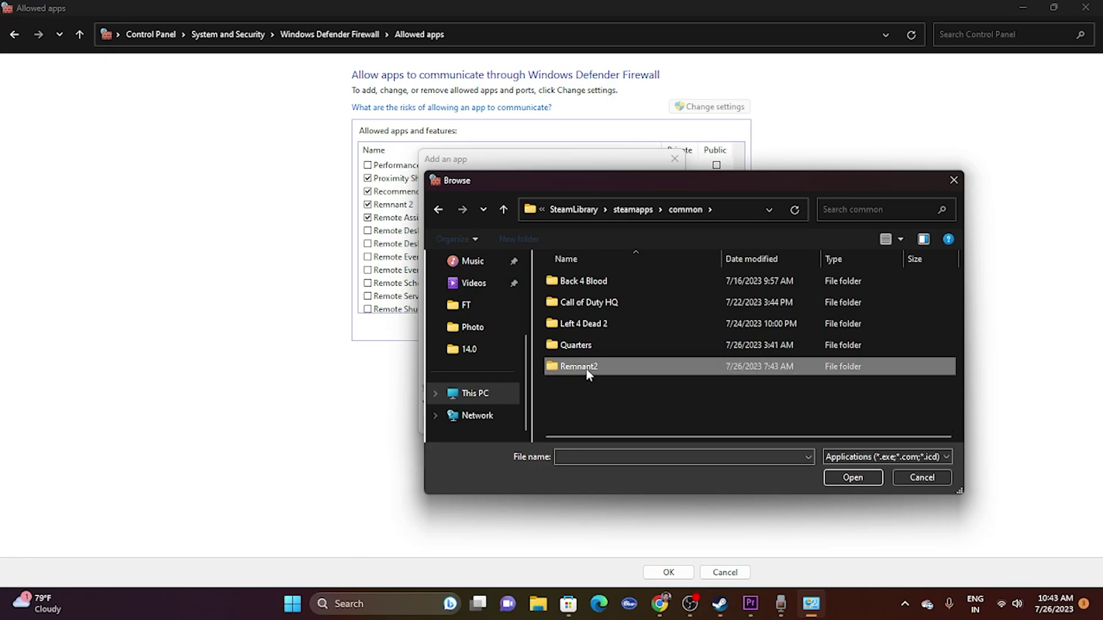
Try to add the Remnant2 application to the firewall's allowed apps, and close the Allowed apps window
{"action": "left_click", "coordinate": [605, 325]}
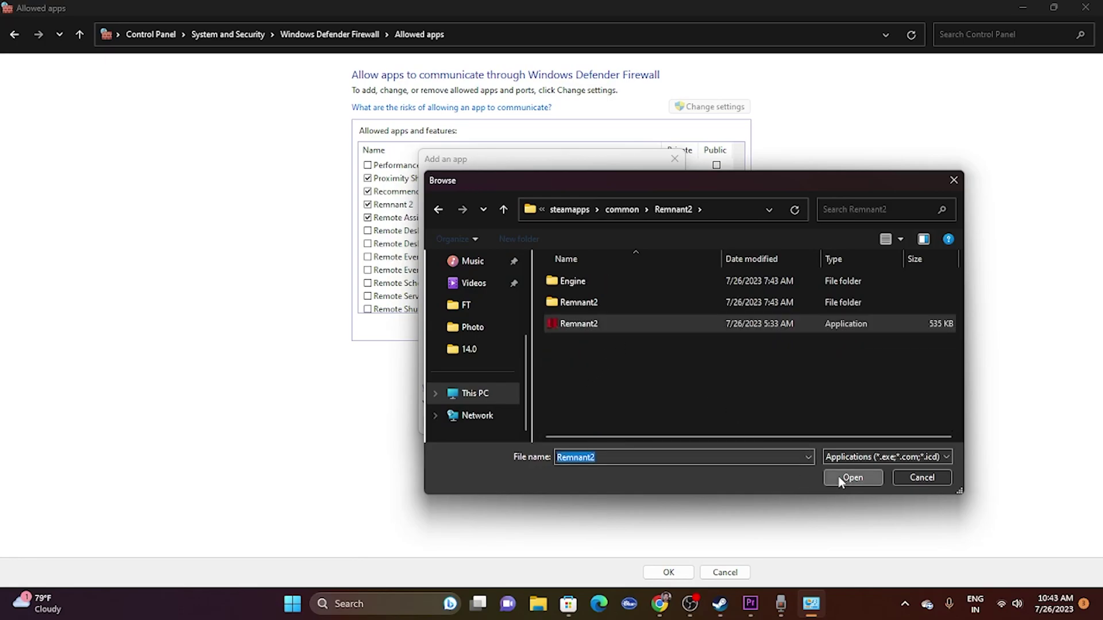
{"action": "left_click", "coordinate": [848, 477]}
{"action": "left_click", "coordinate": [598, 421]}
{"action": "left_click", "coordinate": [669, 348]}
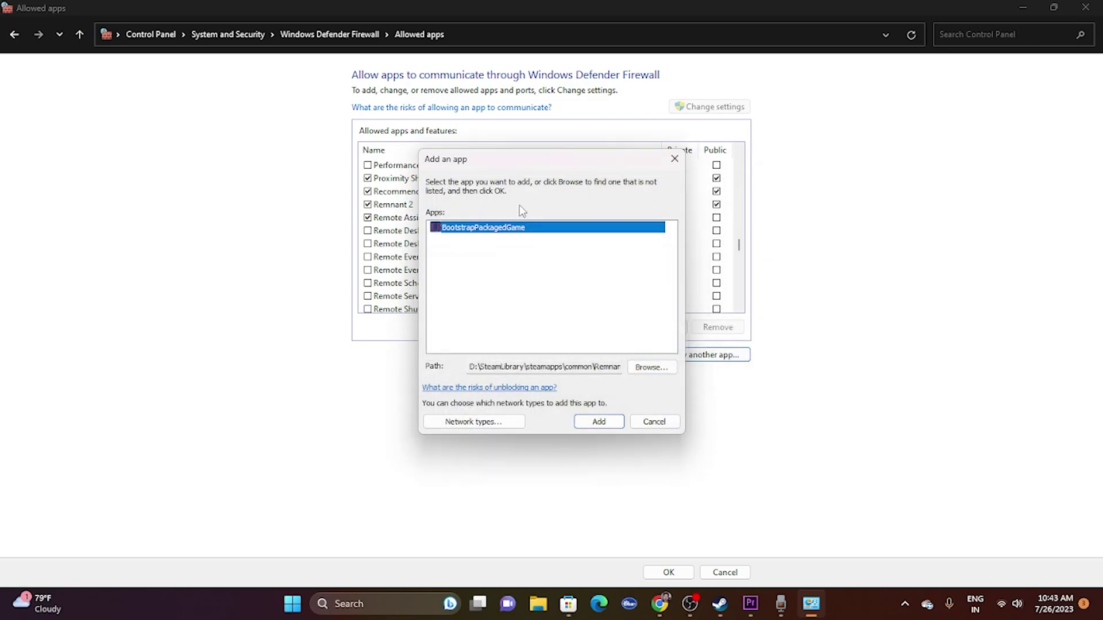
{"action": "left_click", "coordinate": [674, 159]}
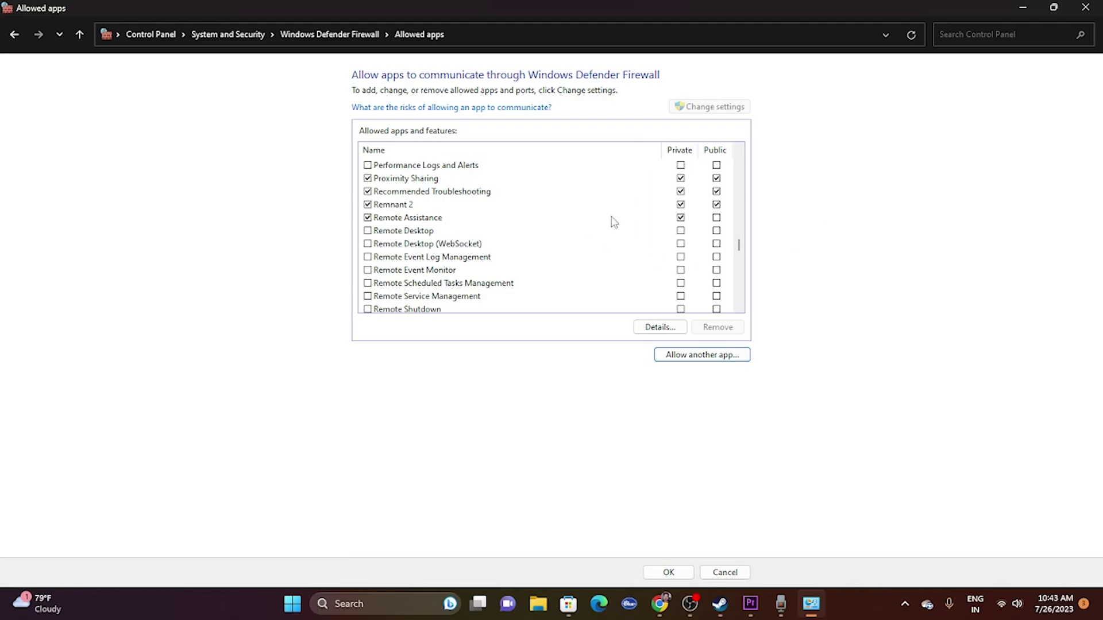
{"action": "left_click", "coordinate": [1085, 8]}
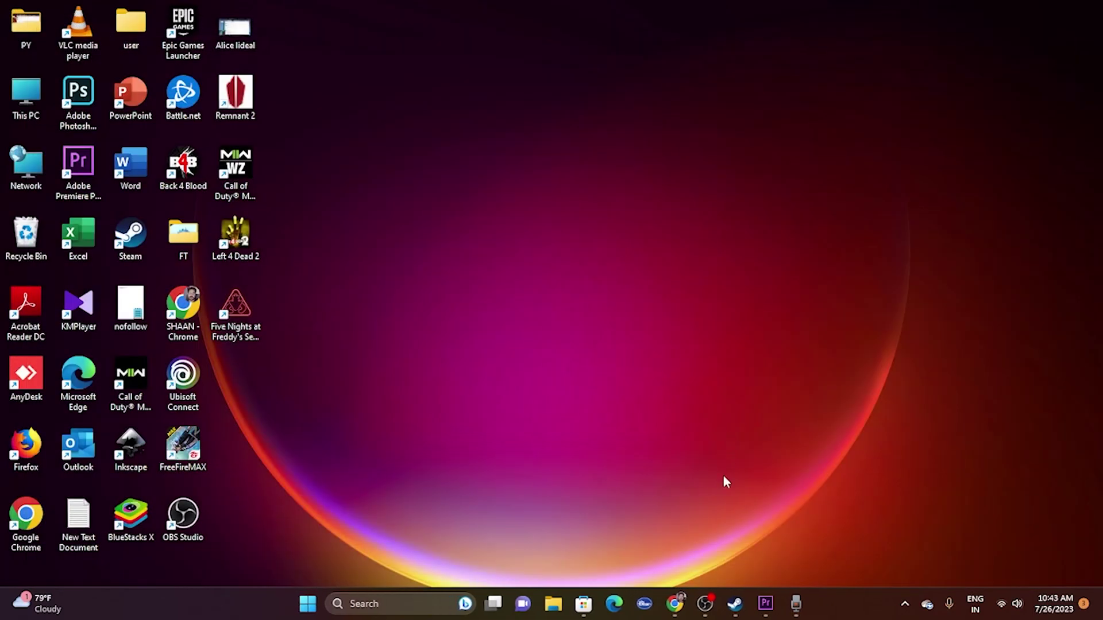
Switch to Steam to view the Remnant 2 library page, and minimize it
{"action": "left_click", "coordinate": [735, 603]}
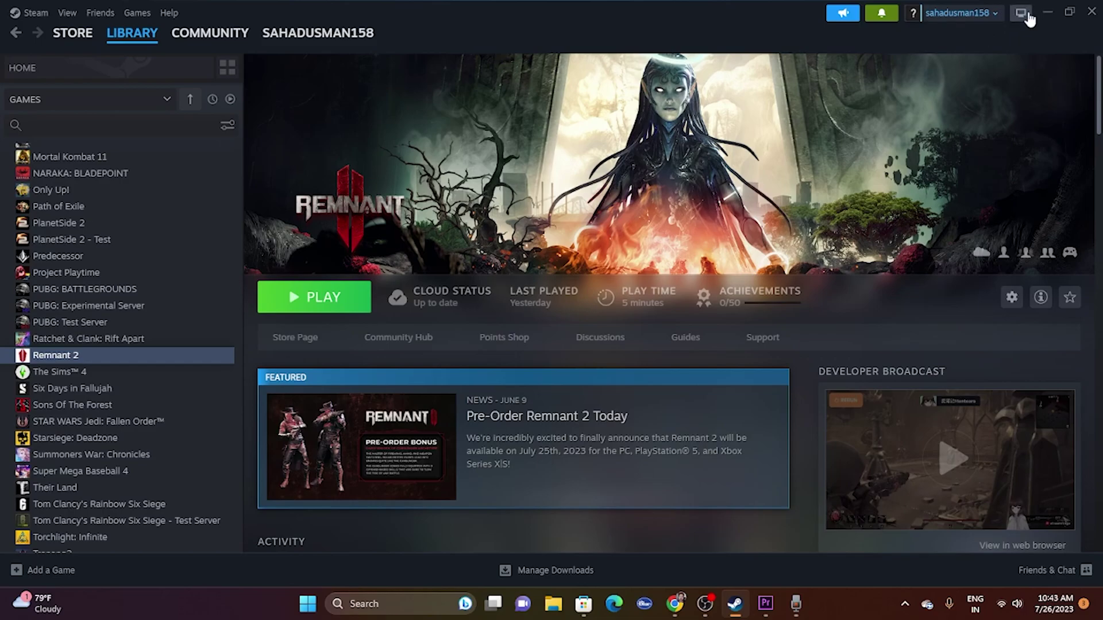
{"action": "left_click", "coordinate": [1046, 13]}
Open the list of other troubleshooters under Troubleshoot in the Windows system settings
{"action": "left_click", "coordinate": [387, 603]}
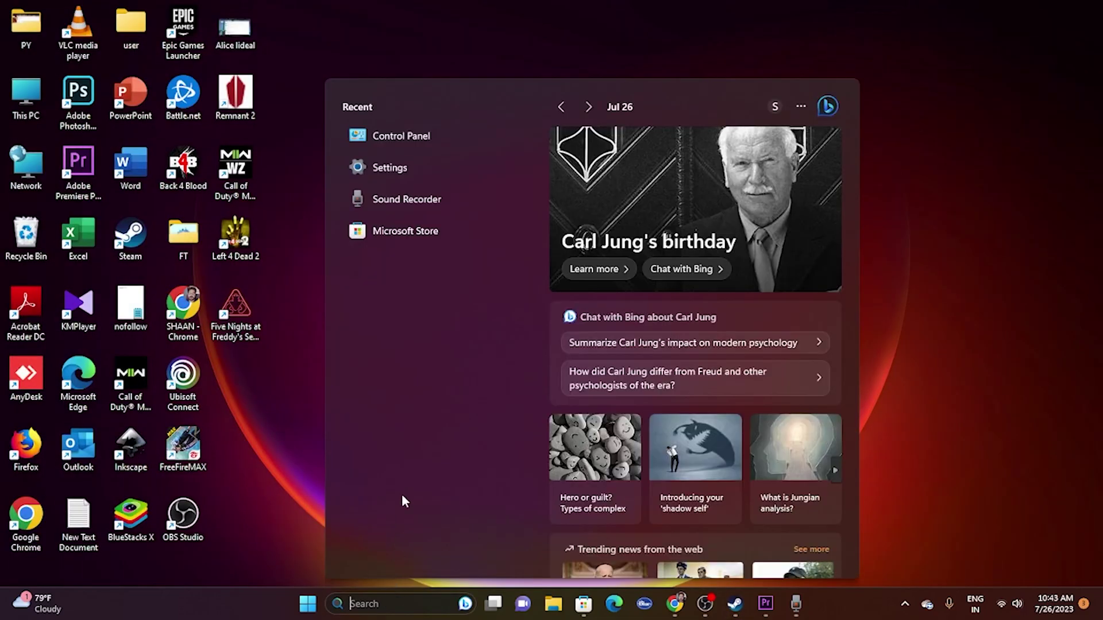
{"action": "left_click", "coordinate": [415, 176]}
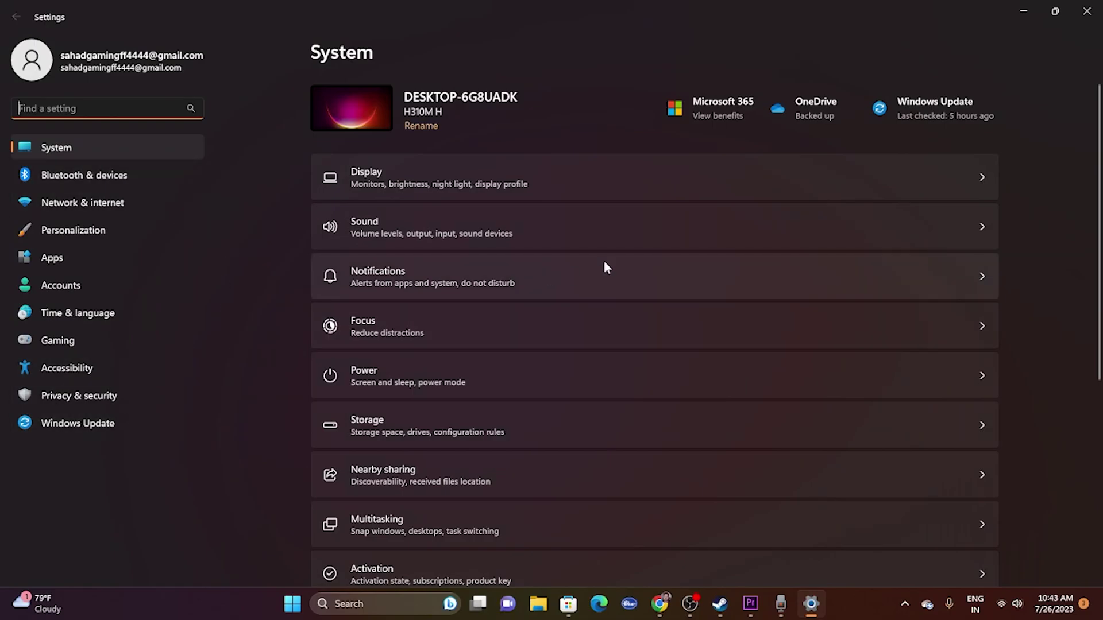
{"action": "scroll", "coordinate": [674, 226], "scroll_direction": "down", "scroll_amount": 5}
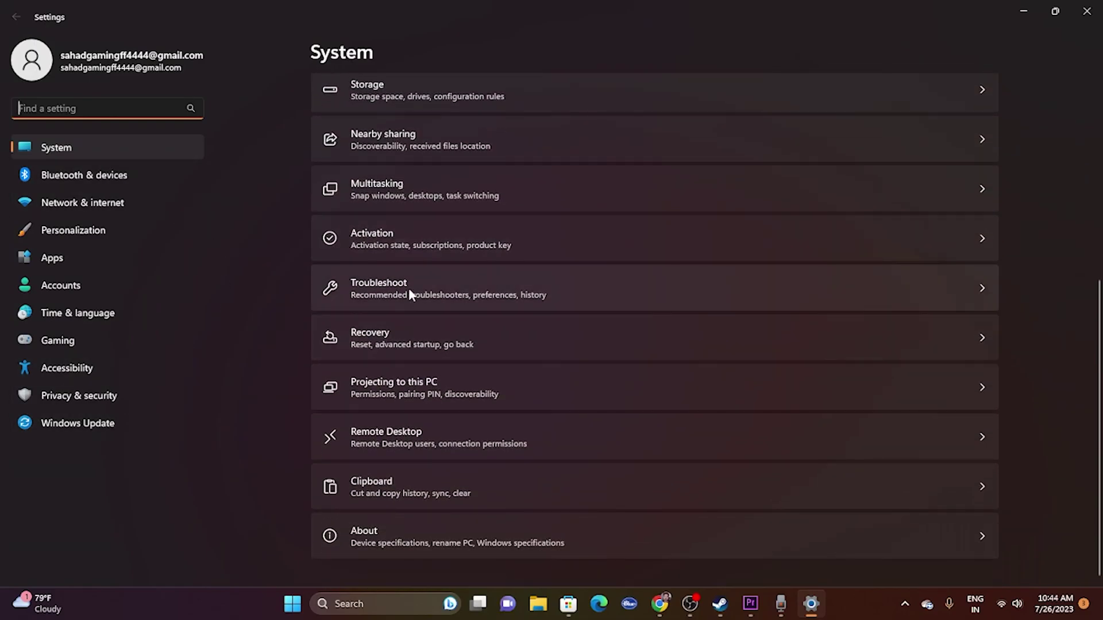
{"action": "left_click", "coordinate": [408, 288]}
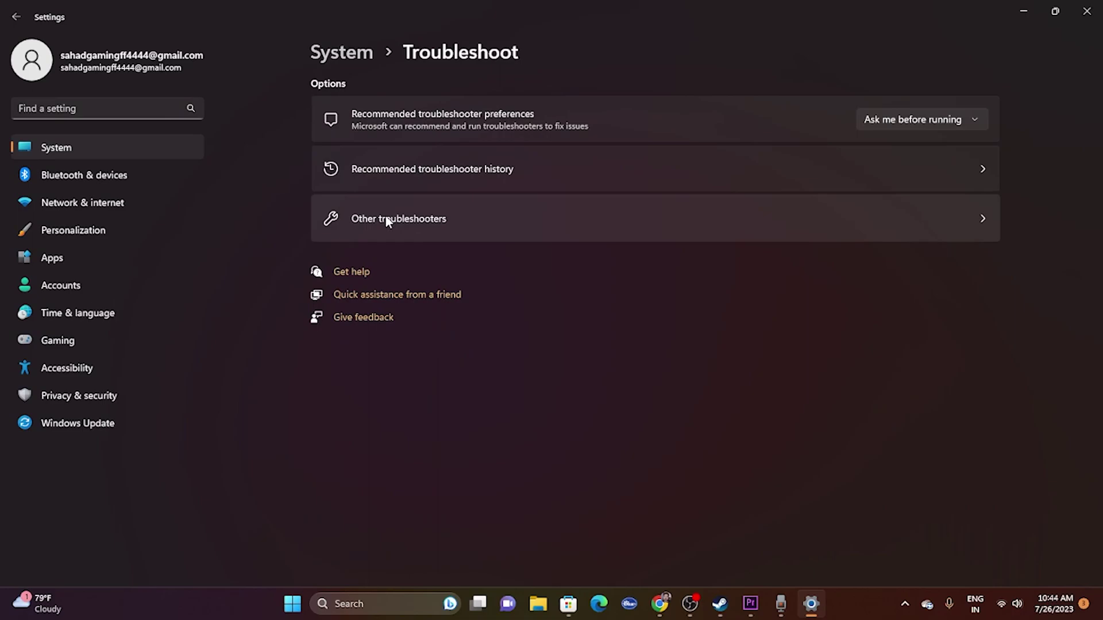
{"action": "left_click", "coordinate": [386, 218]}
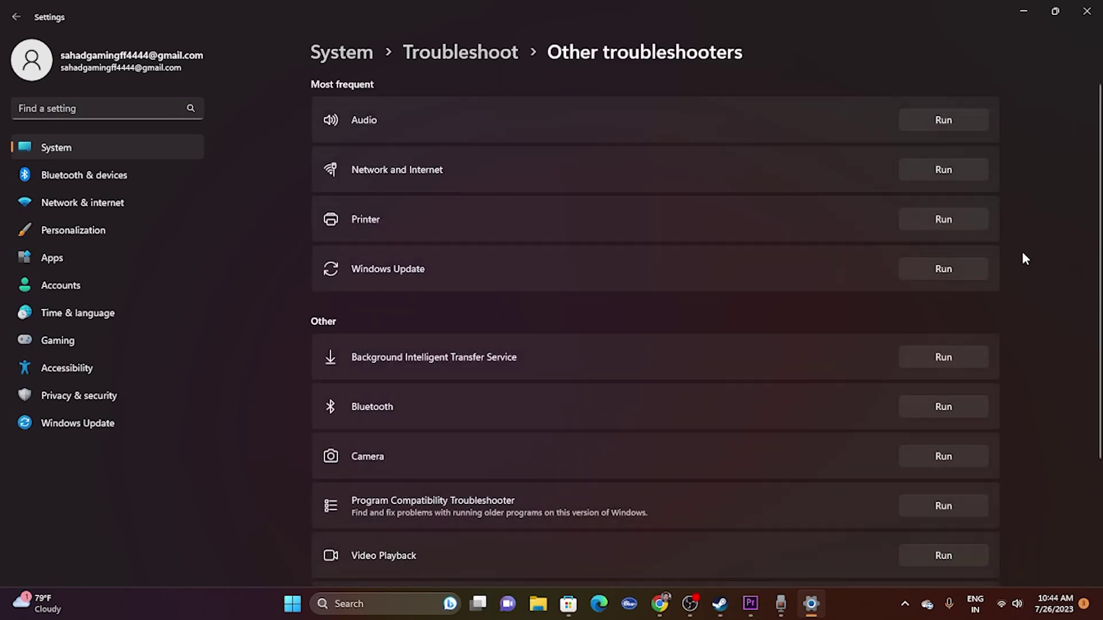
Run the Network and Internet troubleshooter, and close its window and Settings
{"action": "scroll", "coordinate": [1022, 251], "scroll_direction": "down", "scroll_amount": 3}
{"action": "scroll", "coordinate": [1022, 250], "scroll_direction": "up", "scroll_amount": 3}
{"action": "scroll", "coordinate": [635, 239], "scroll_direction": "down", "scroll_amount": 3}
{"action": "scroll", "coordinate": [635, 239], "scroll_direction": "up", "scroll_amount": 3}
{"action": "left_click", "coordinate": [945, 170]}
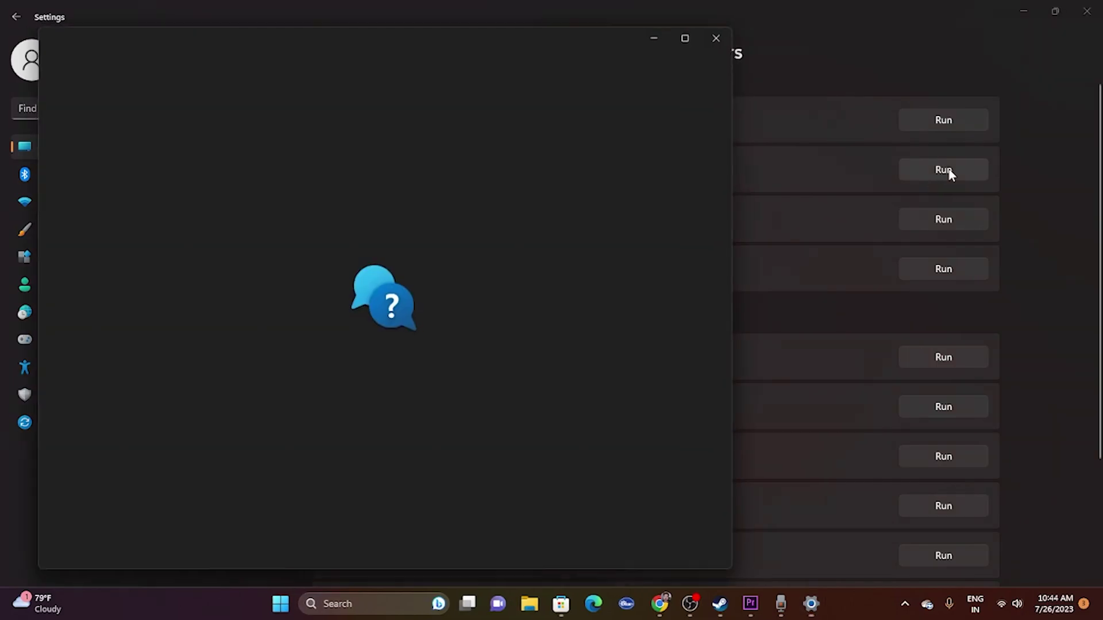
{"action": "left_click", "coordinate": [723, 36]}
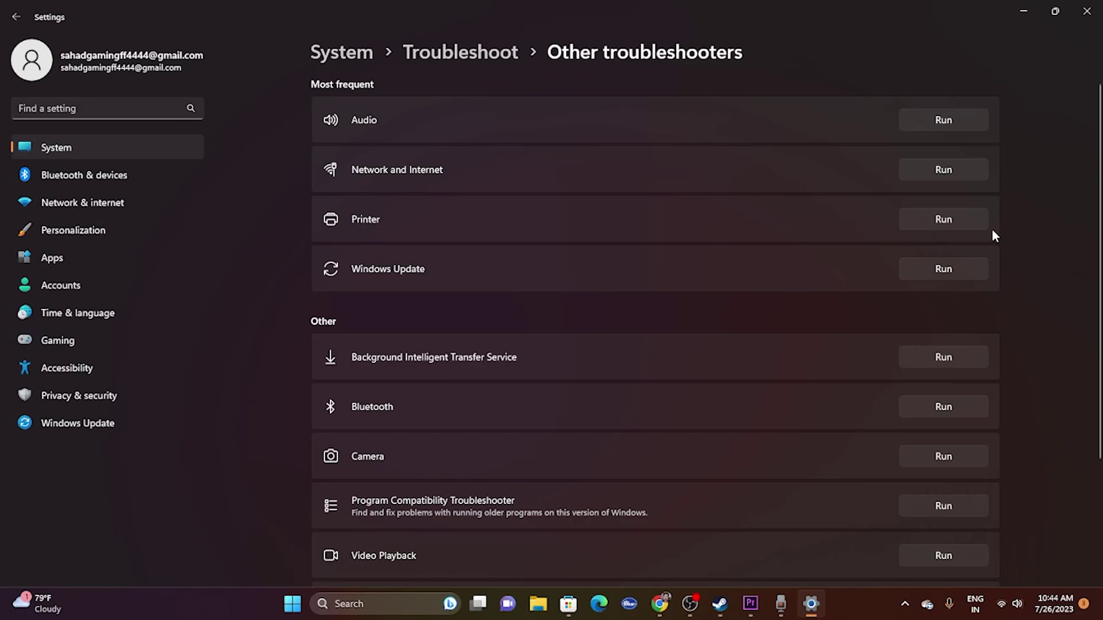
{"action": "left_click", "coordinate": [1086, 11]}
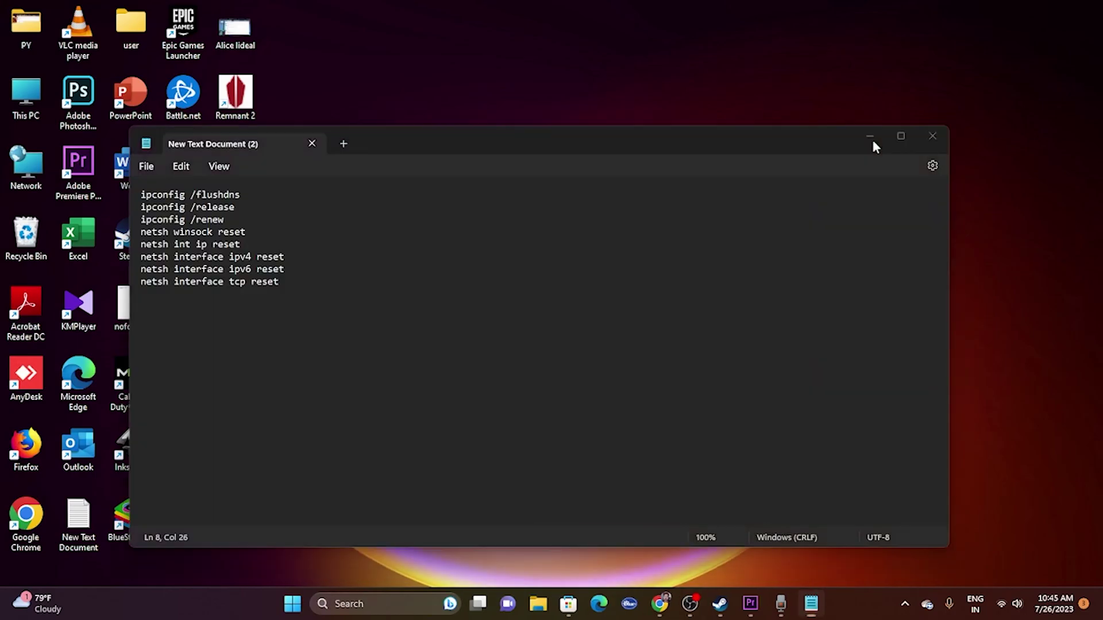
Minimize the text document of network commands and open Command Prompt as administrator
{"action": "left_click", "coordinate": [873, 137]}
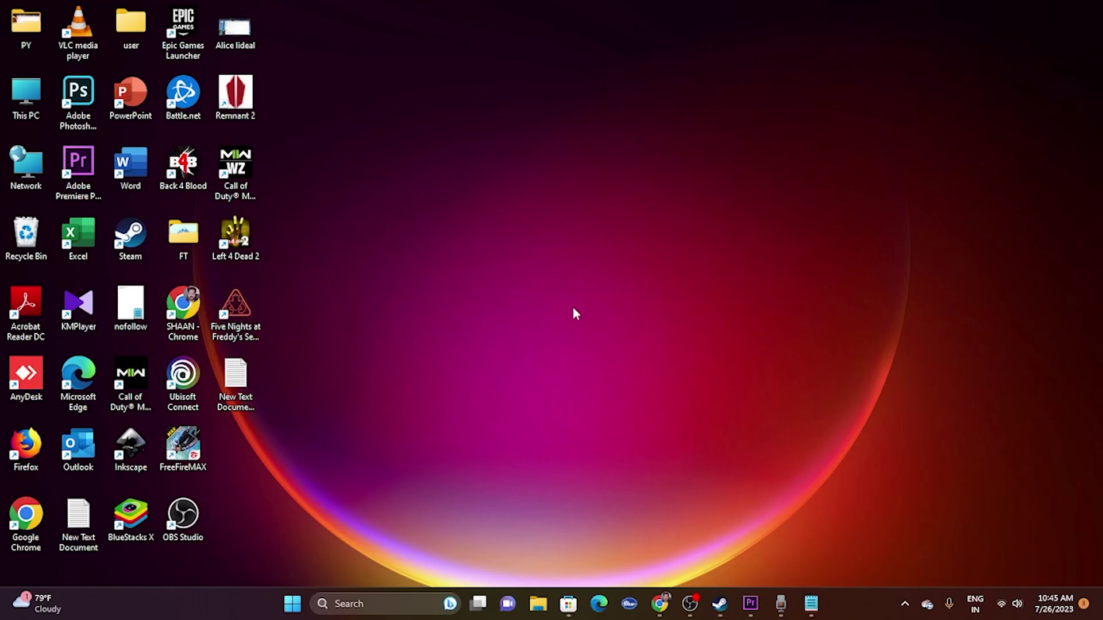
{"action": "left_click", "coordinate": [351, 604]}
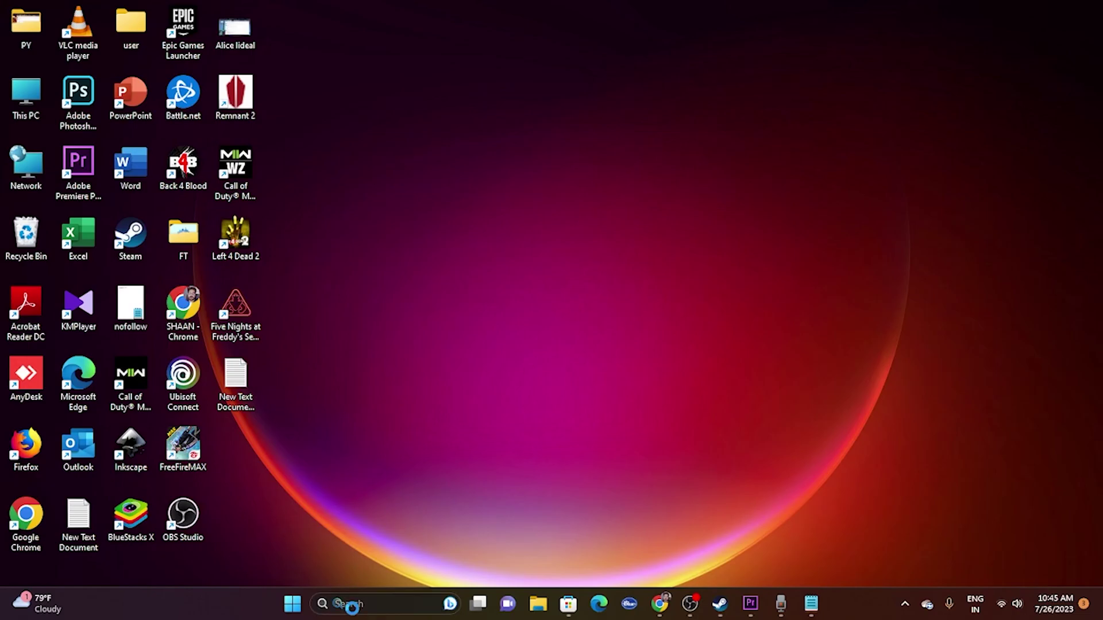
{"action": "type", "text": "COMMand Prompt"}
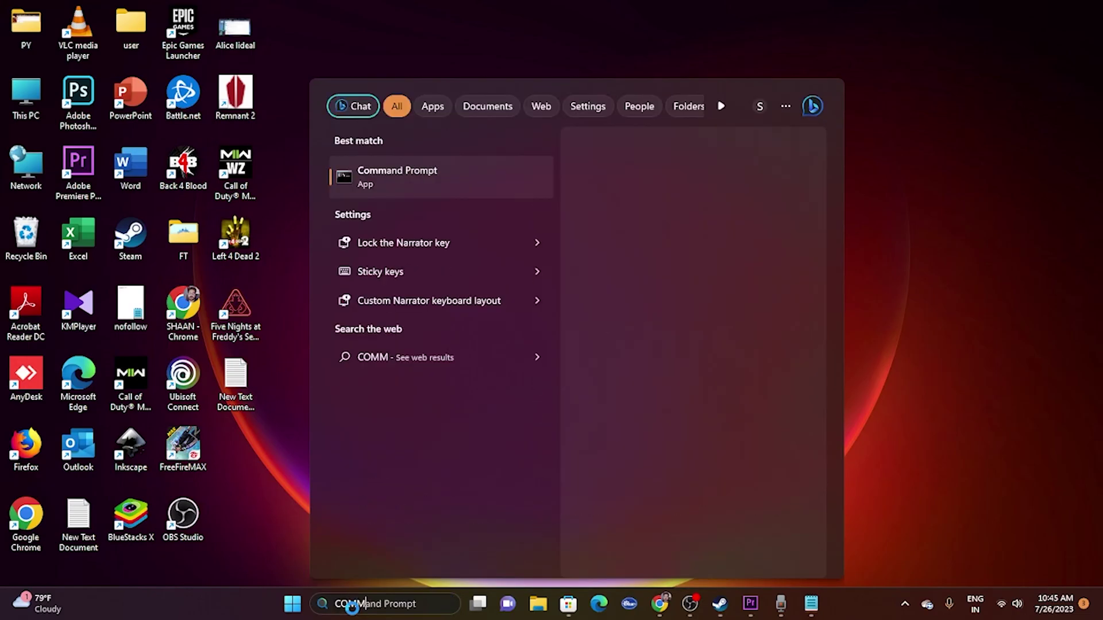
{"action": "left_click", "coordinate": [636, 298]}
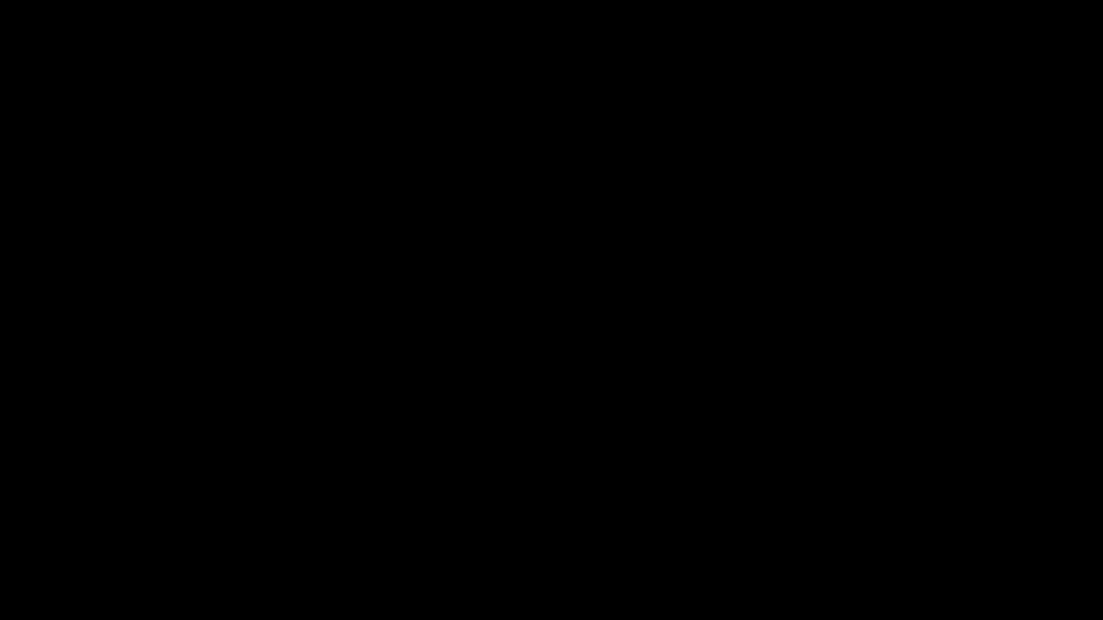
{"action": "left_click", "coordinate": [572, 318]}
Copy ipconfig /flushdns from the text document and run it in Command Prompt
{"action": "left_click", "coordinate": [796, 603]}
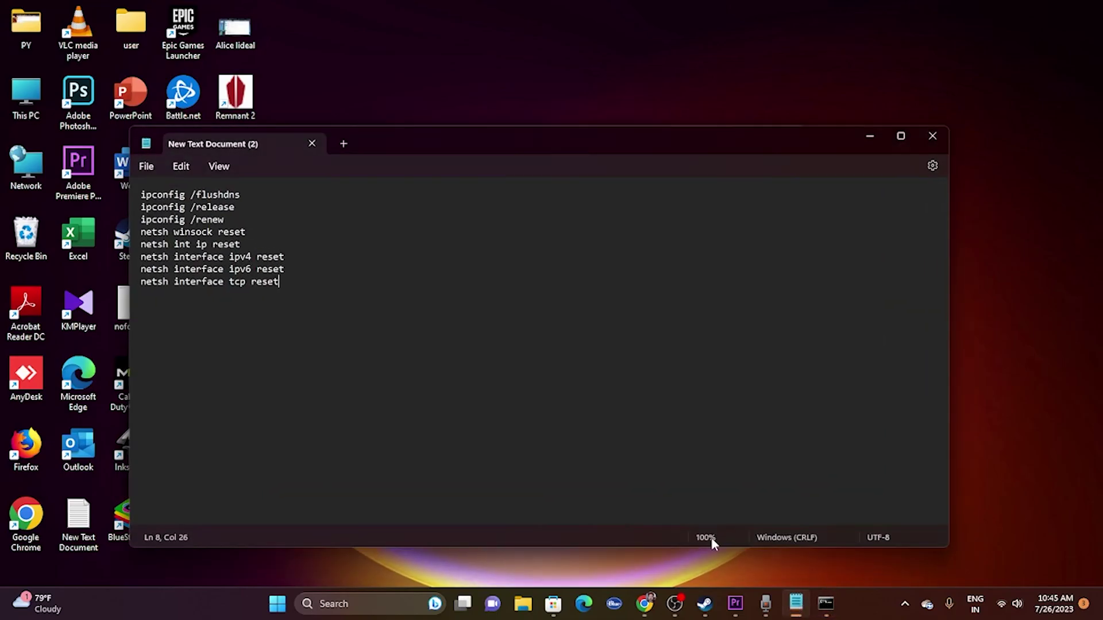
{"action": "triple_click", "coordinate": [241, 194]}
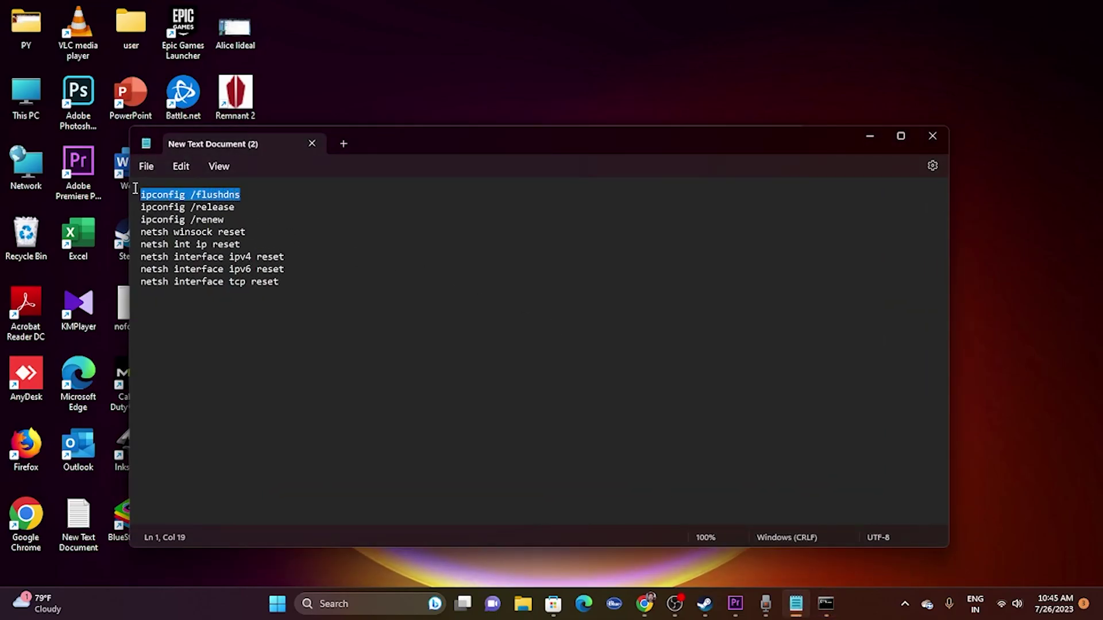
{"action": "right_click", "coordinate": [213, 202]}
{"action": "left_click", "coordinate": [274, 259]}
{"action": "left_click", "coordinate": [869, 136]}
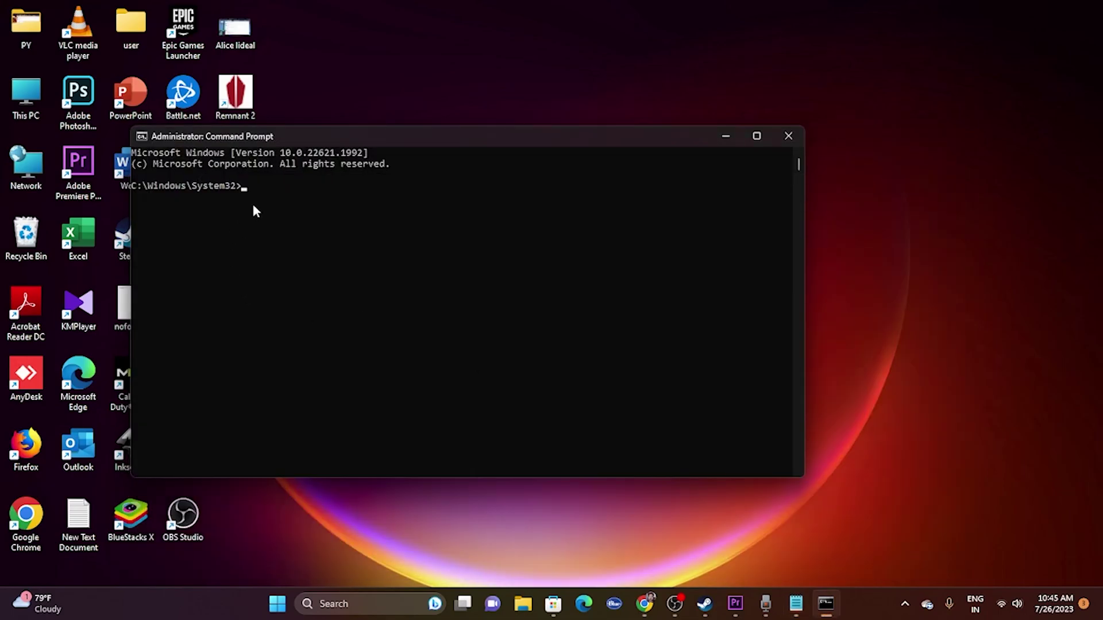
{"action": "right_click", "coordinate": [268, 194]}
{"action": "key", "text": "Return"}
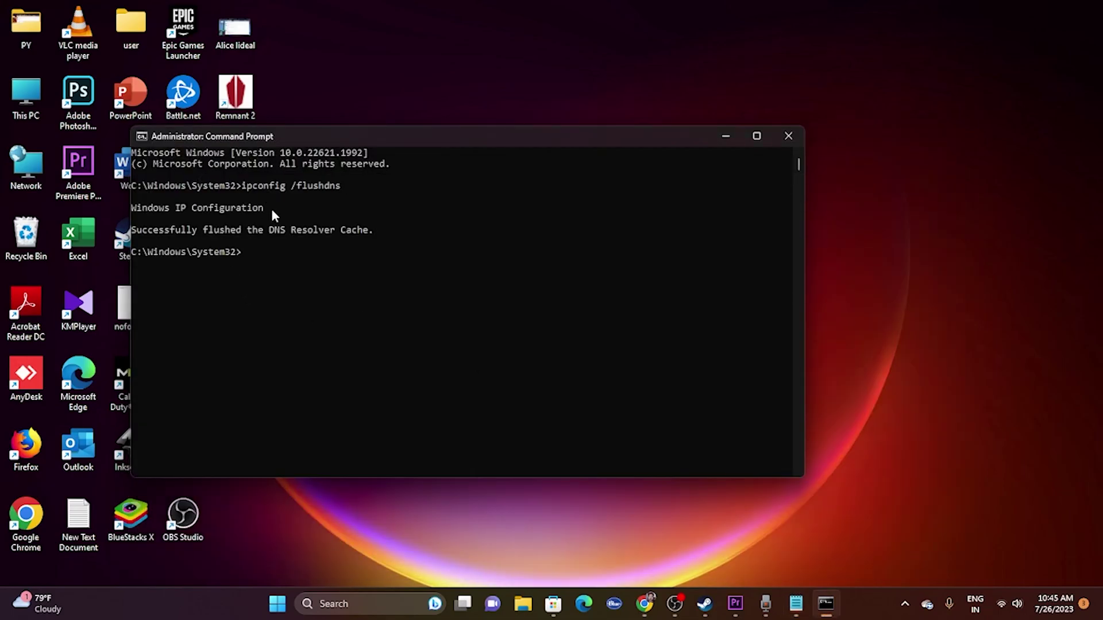
Copy ipconfig /release from the text document and run it in Command Prompt
{"action": "left_click", "coordinate": [796, 603]}
{"action": "left_click_drag", "start_coordinate": [239, 206], "coordinate": [139, 211]}
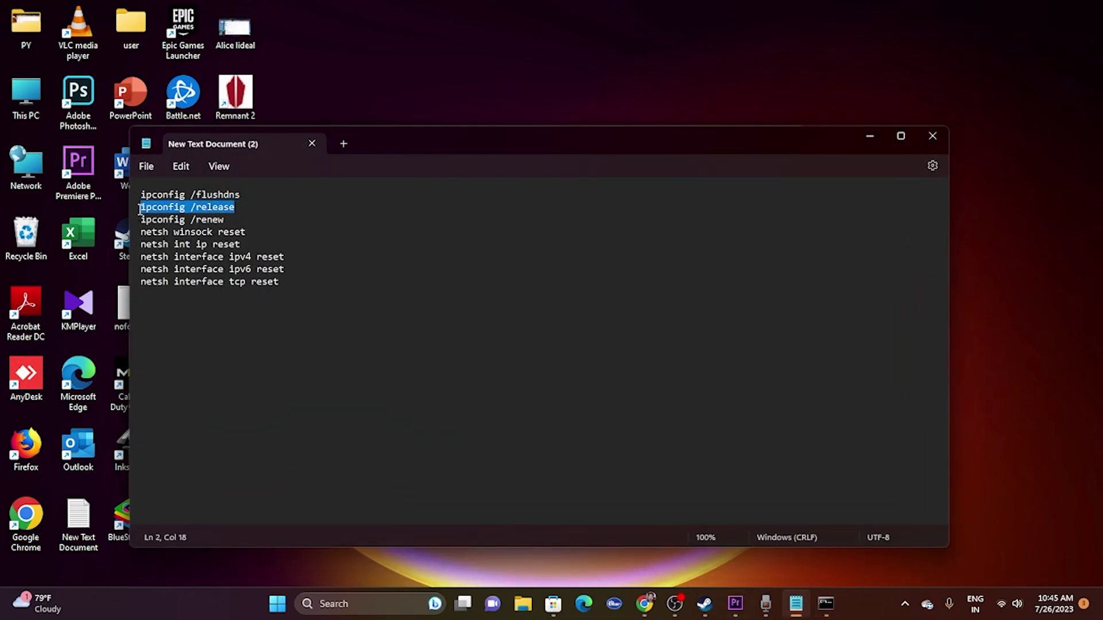
{"action": "right_click", "coordinate": [148, 211]}
{"action": "left_click", "coordinate": [209, 281]}
{"action": "left_click", "coordinate": [870, 136]}
{"action": "right_click", "coordinate": [299, 257]}
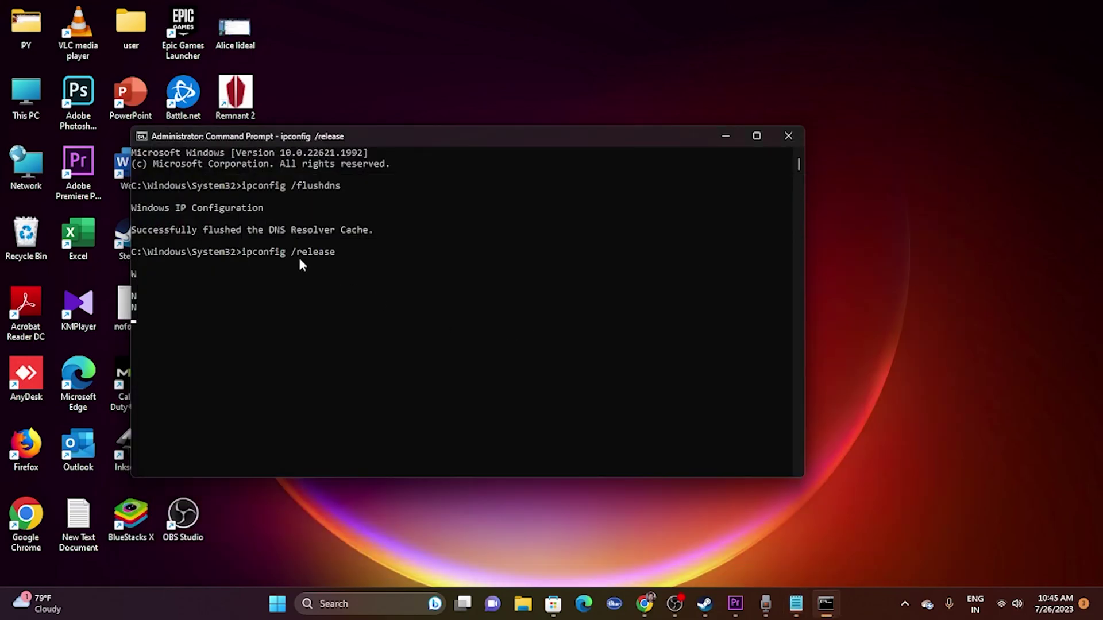
{"action": "key", "text": "Return"}
Copy ipconfig /renew from the text document and run it in Command Prompt
{"action": "left_click", "coordinate": [775, 598]}
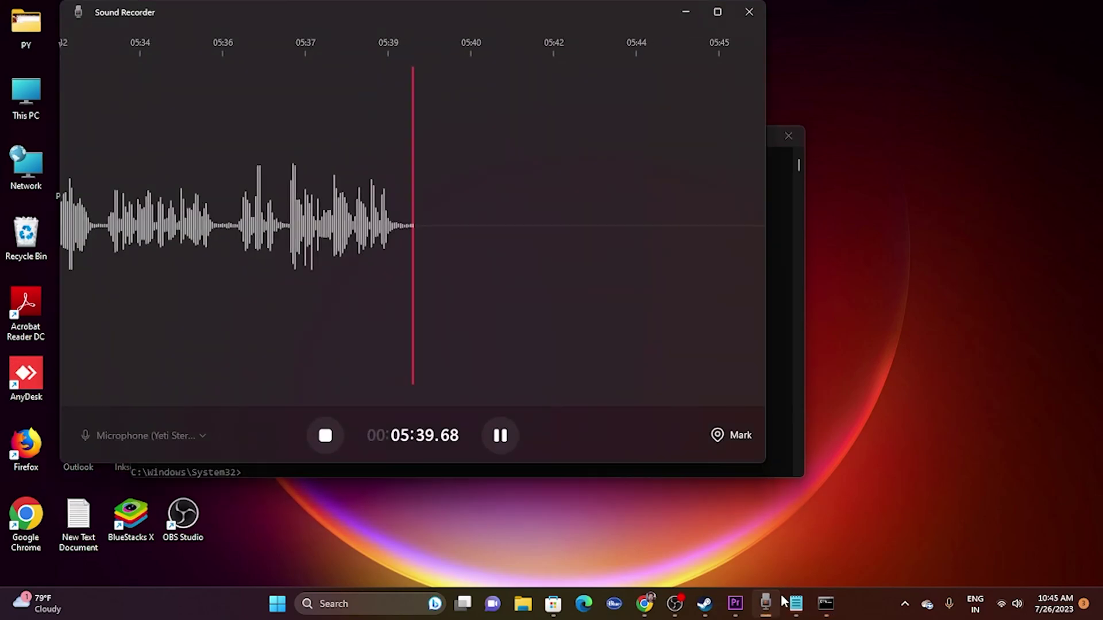
{"action": "left_click", "coordinate": [795, 603]}
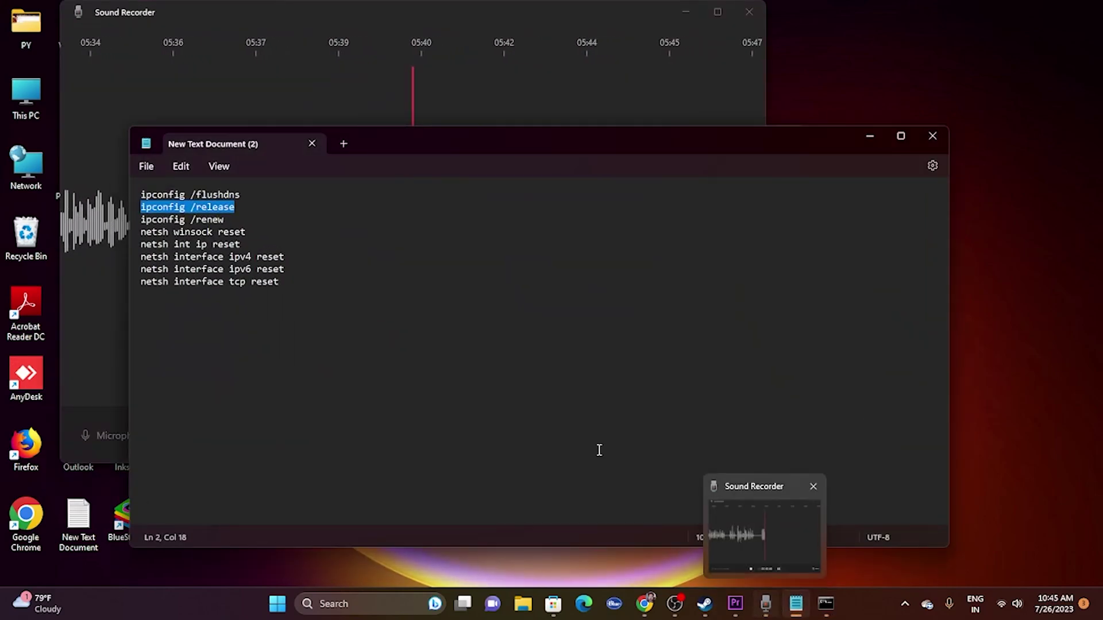
{"action": "left_click", "coordinate": [684, 11]}
{"action": "left_click_drag", "start_coordinate": [228, 219], "coordinate": [136, 220]}
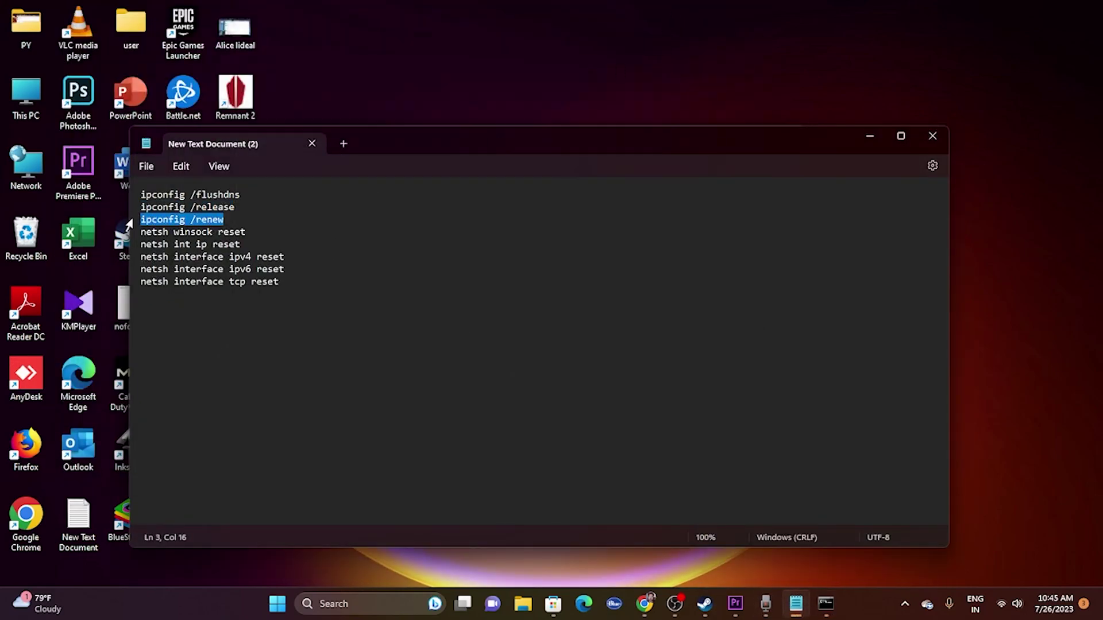
{"action": "right_click", "coordinate": [164, 226]}
{"action": "left_click", "coordinate": [221, 295]}
{"action": "left_click", "coordinate": [870, 136]}
{"action": "left_click", "coordinate": [797, 603]}
{"action": "left_click", "coordinate": [797, 603]}
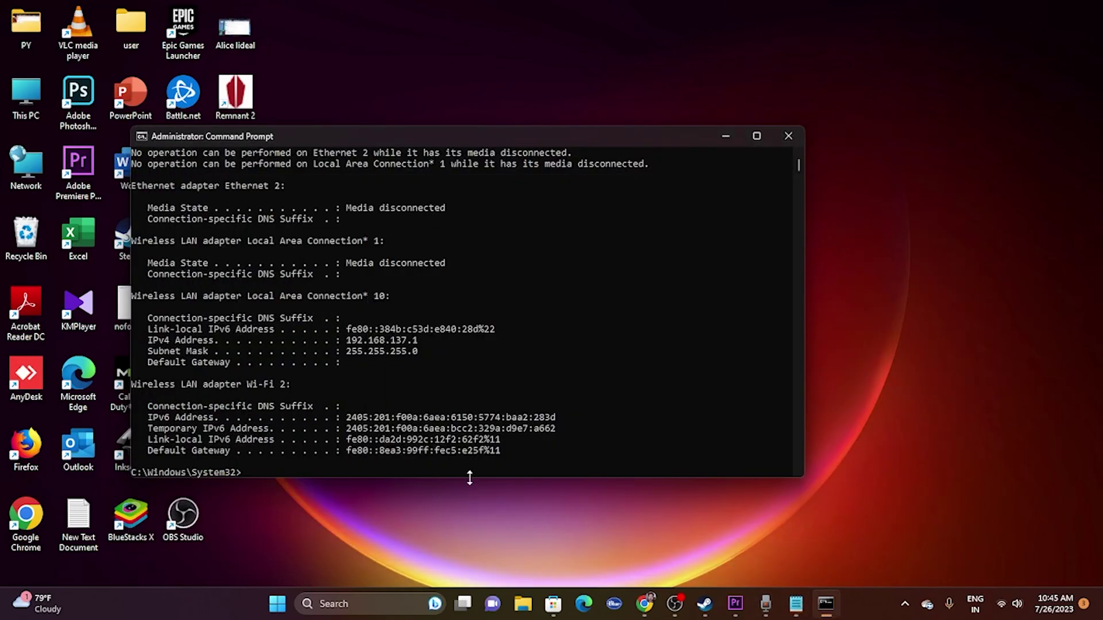
{"action": "right_click", "coordinate": [432, 460]}
{"action": "key", "text": "Return"}
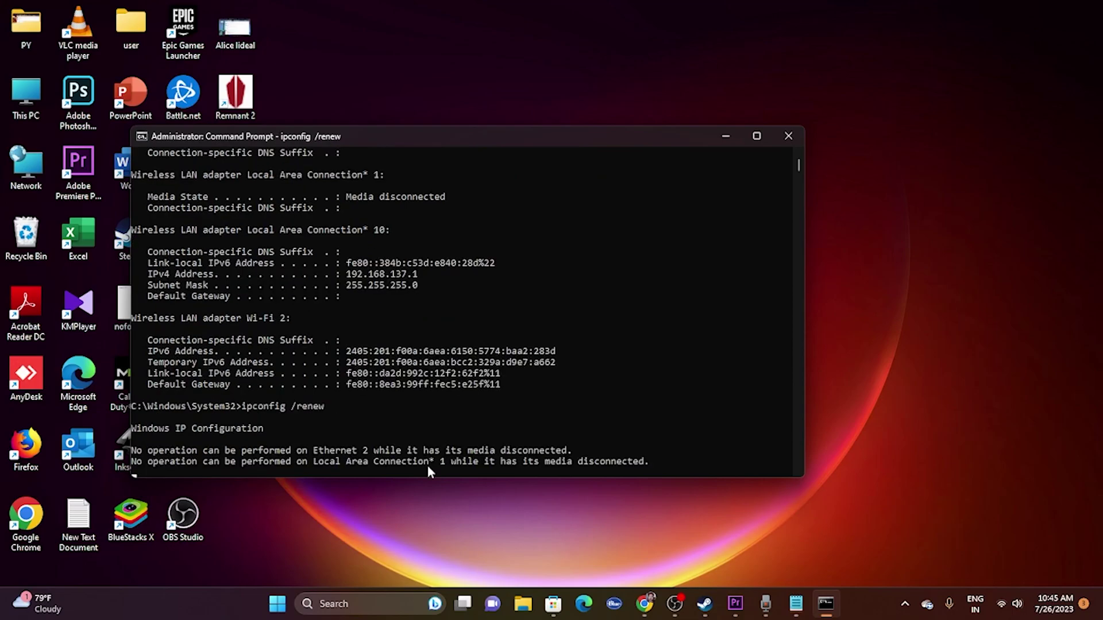
Copy netsh winsock reset from the text document and run it in Command Prompt
{"action": "left_click", "coordinate": [795, 603]}
{"action": "left_click_drag", "start_coordinate": [246, 231], "coordinate": [141, 231]}
{"action": "right_click", "coordinate": [154, 232]}
{"action": "left_click", "coordinate": [198, 299]}
{"action": "left_click", "coordinate": [869, 136]}
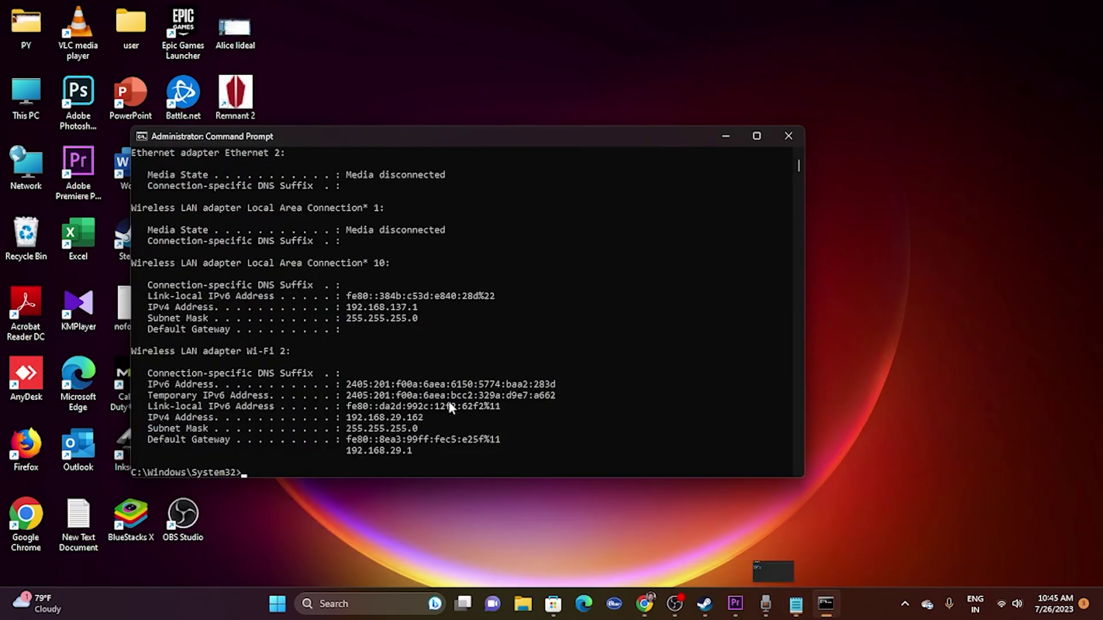
{"action": "right_click", "coordinate": [417, 468]}
{"action": "key", "text": "Return"}
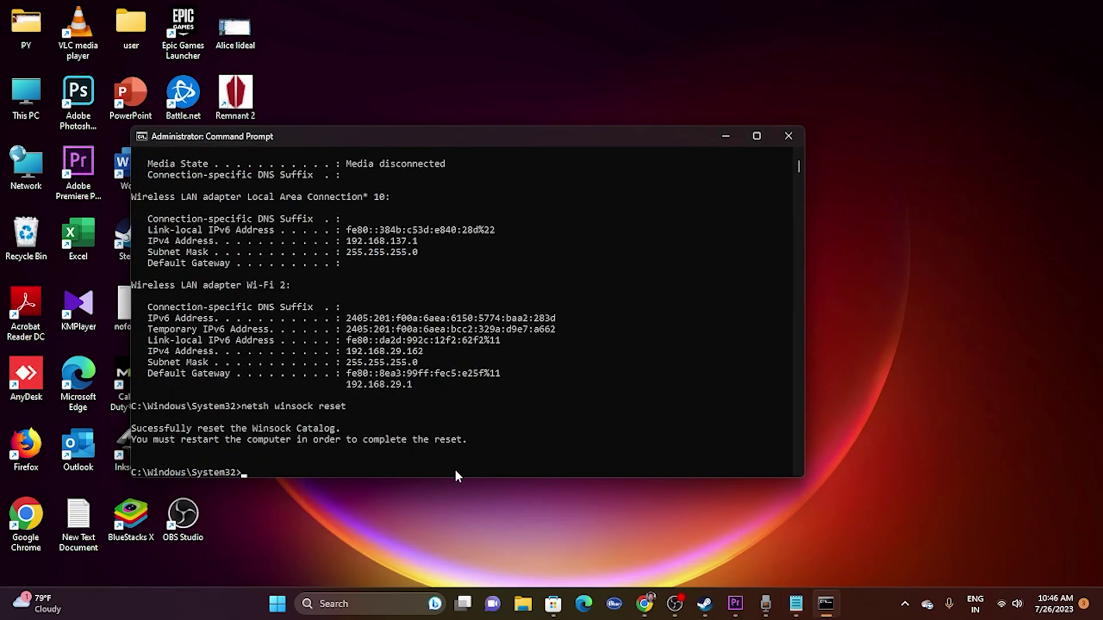
Copy netsh int ip reset from the text document and run it in Command Prompt
{"action": "left_click", "coordinate": [795, 603]}
{"action": "double_click", "coordinate": [225, 244]}
{"action": "left_click_drag", "start_coordinate": [240, 244], "coordinate": [134, 247]}
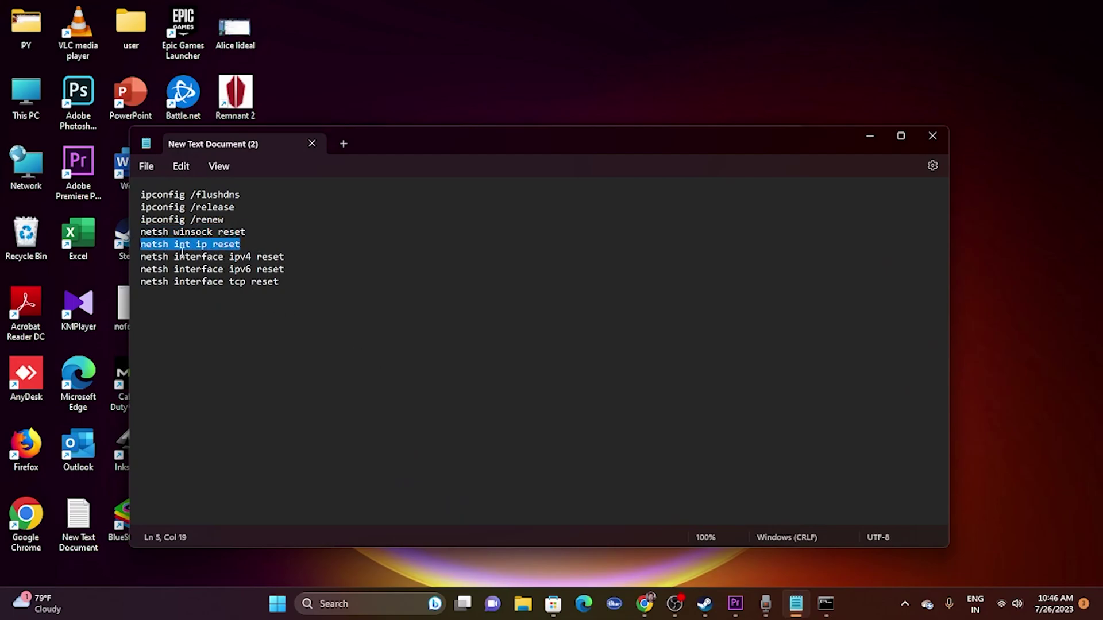
{"action": "right_click", "coordinate": [200, 254]}
{"action": "left_click", "coordinate": [216, 320]}
{"action": "left_click", "coordinate": [869, 136]}
{"action": "right_click", "coordinate": [406, 473]}
{"action": "key", "text": "Return"}
Copy netsh interface ipv4 reset from the text document and run it in Command Prompt
{"action": "left_click", "coordinate": [802, 611]}
{"action": "left_click_drag", "start_coordinate": [284, 256], "coordinate": [141, 257]}
{"action": "right_click", "coordinate": [148, 256]}
{"action": "left_click", "coordinate": [195, 326]}
{"action": "left_click", "coordinate": [825, 604]}
{"action": "right_click", "coordinate": [388, 446]}
{"action": "key", "text": "Escape"}
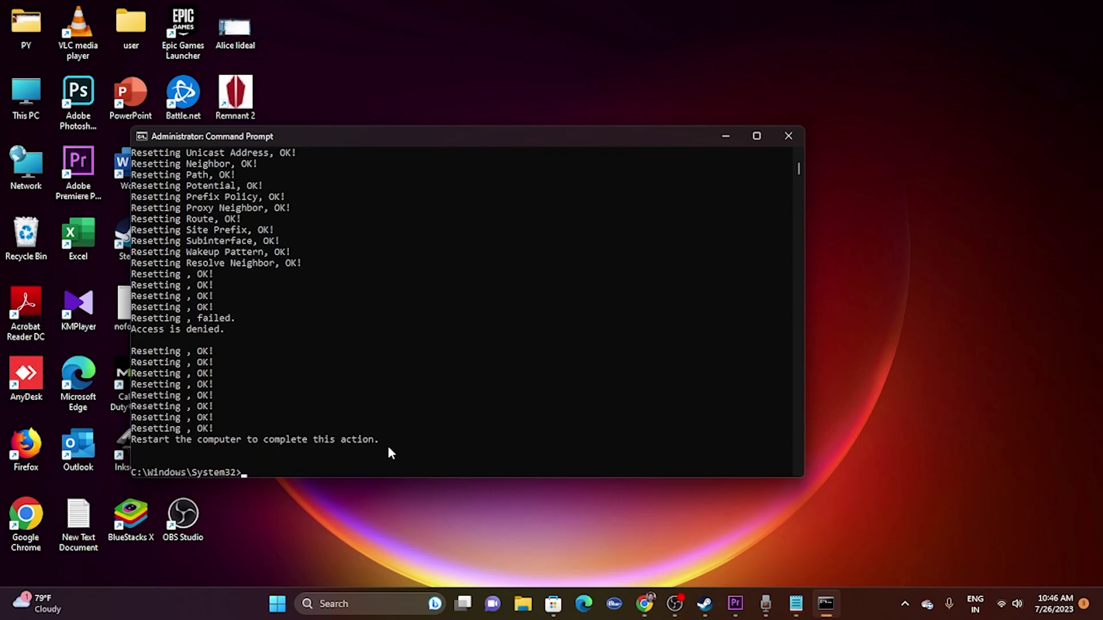
Copy netsh interface ipv6 reset from the text document and run it in Command Prompt
{"action": "left_click", "coordinate": [796, 603]}
{"action": "left_click_drag", "start_coordinate": [291, 269], "coordinate": [141, 269]}
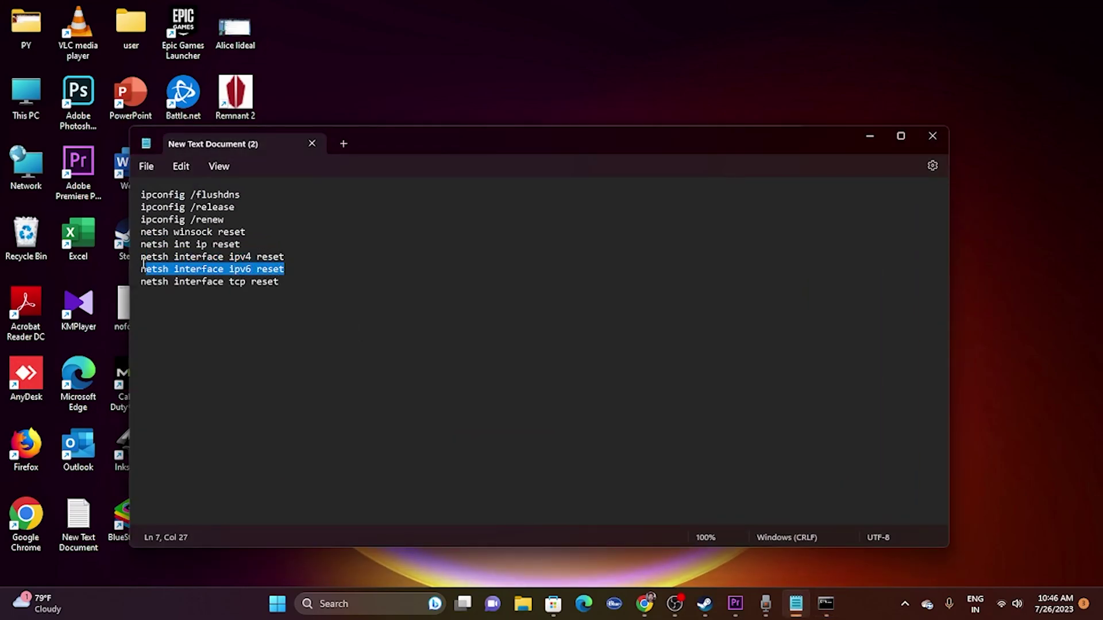
{"action": "right_click", "coordinate": [156, 278]}
{"action": "left_click", "coordinate": [172, 347]}
{"action": "left_click", "coordinate": [826, 604]}
{"action": "right_click", "coordinate": [308, 472]}
{"action": "key", "text": "Escape"}
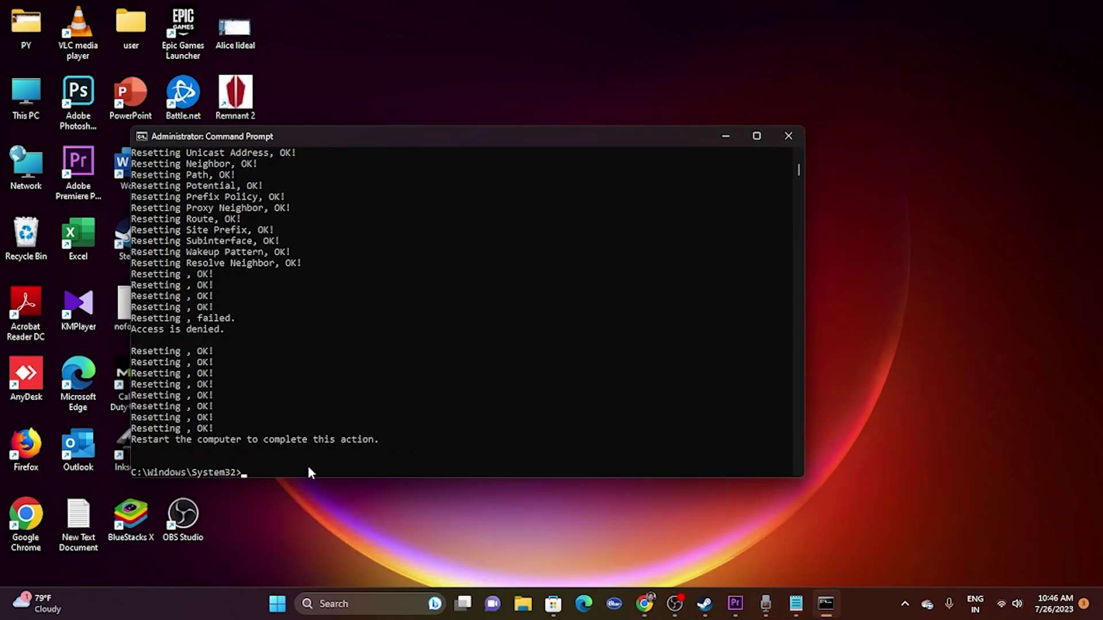
Run netsh interface tcp reset from the text document in Command Prompt, and put both windows away
{"action": "left_click", "coordinate": [795, 604]}
{"action": "left_click_drag", "start_coordinate": [283, 282], "coordinate": [147, 287]}
{"action": "right_click", "coordinate": [148, 287]}
{"action": "left_click", "coordinate": [192, 357]}
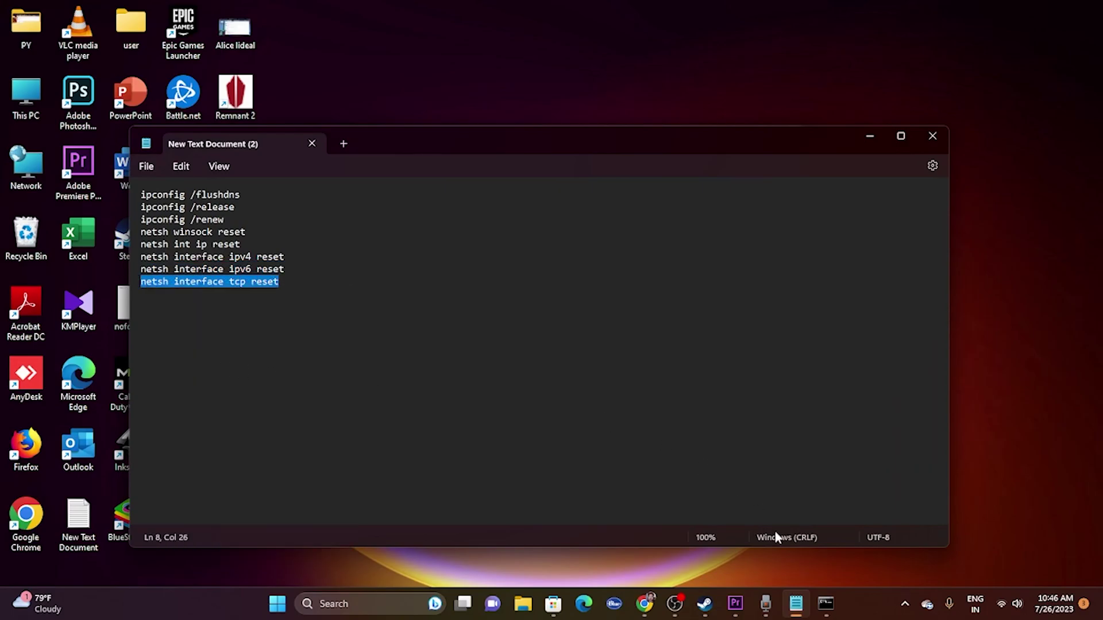
{"action": "left_click", "coordinate": [825, 604]}
{"action": "right_click", "coordinate": [378, 464]}
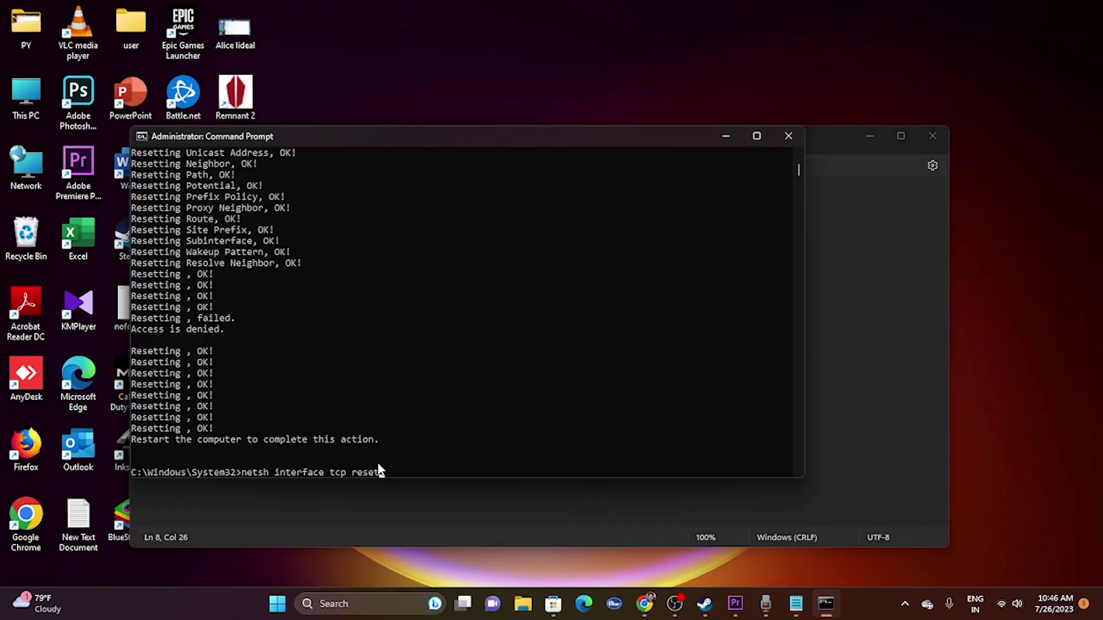
{"action": "key", "text": "Return"}
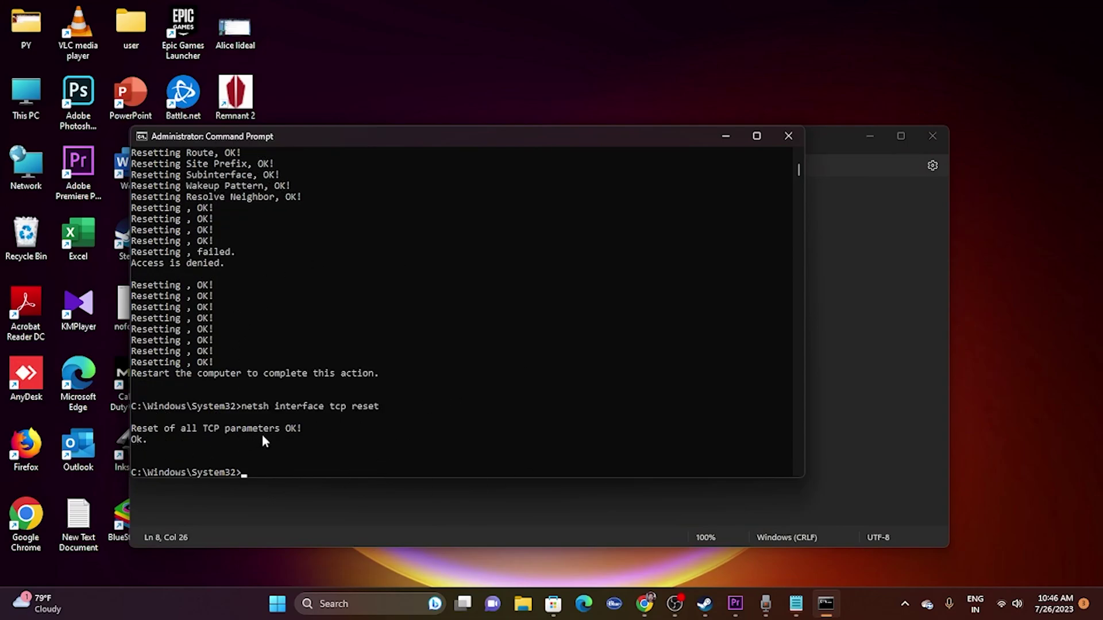
{"action": "left_click", "coordinate": [788, 138]}
{"action": "left_click", "coordinate": [869, 138]}
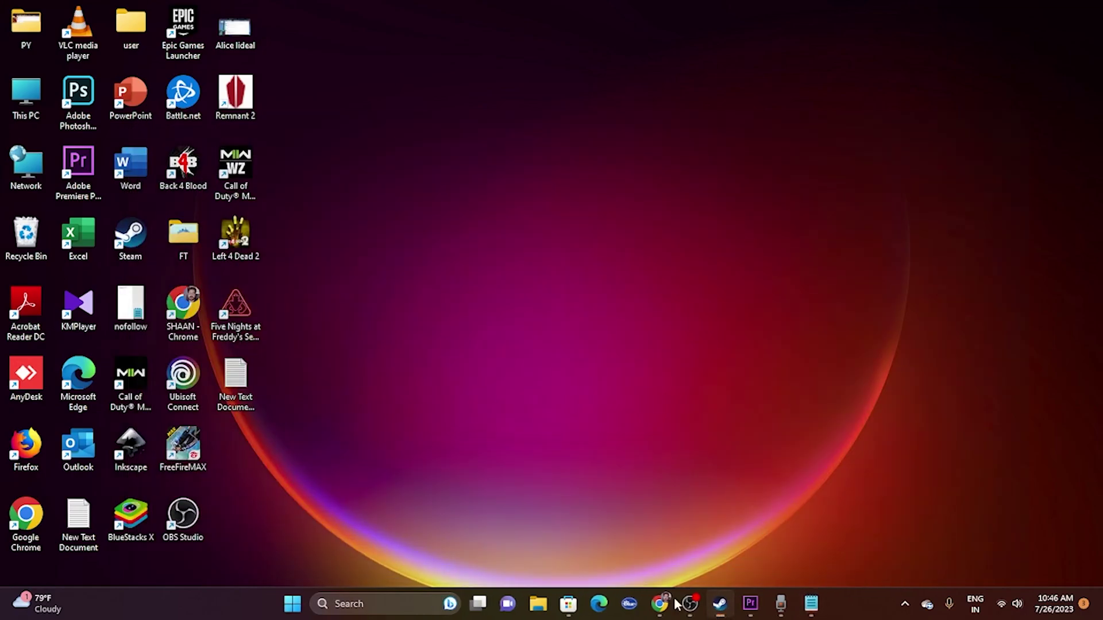
Switch to Steam to view the Remnant 2 library page and minimize it again
{"action": "left_click", "coordinate": [719, 603]}
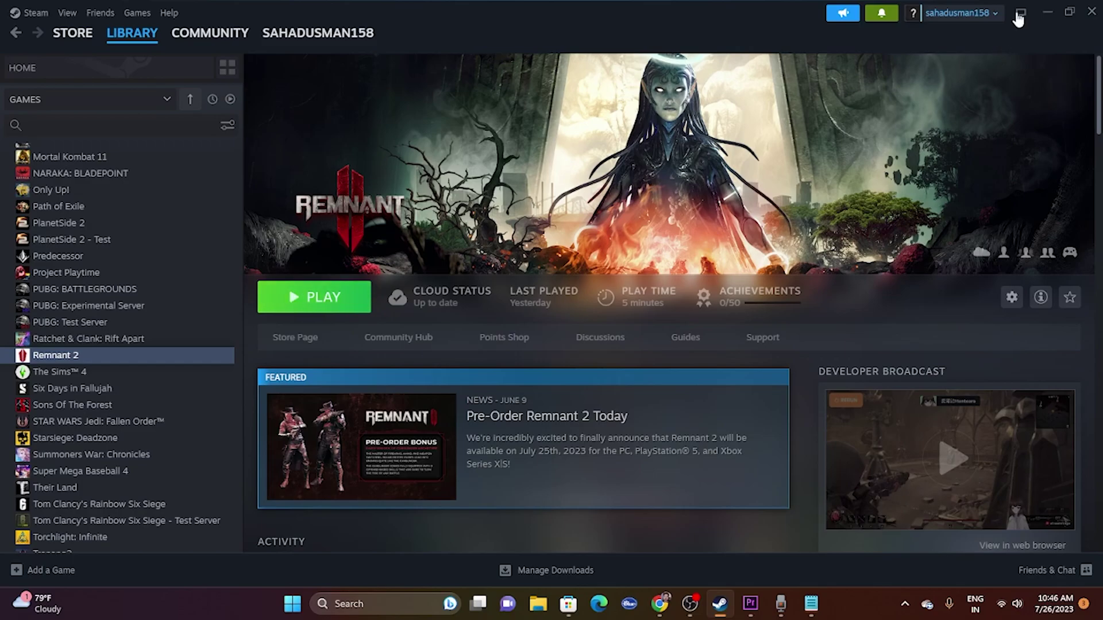
{"action": "left_click", "coordinate": [1046, 12]}
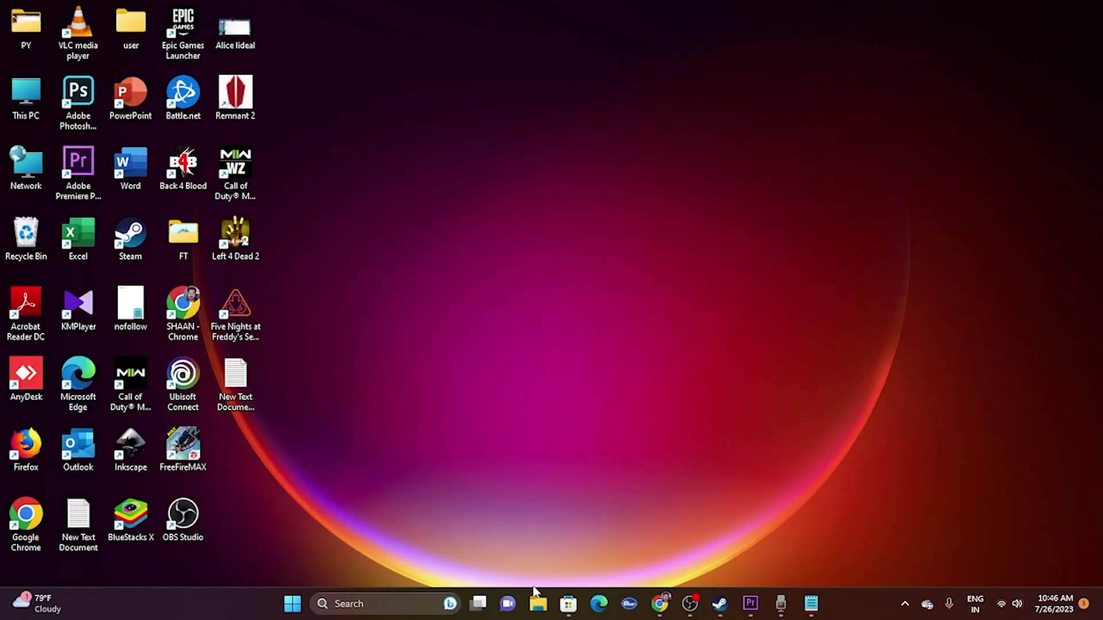
Open Windows Settings and go to the Network reset page in the advanced network settings
{"action": "left_click", "coordinate": [365, 603]}
{"action": "type", "text": "S"}
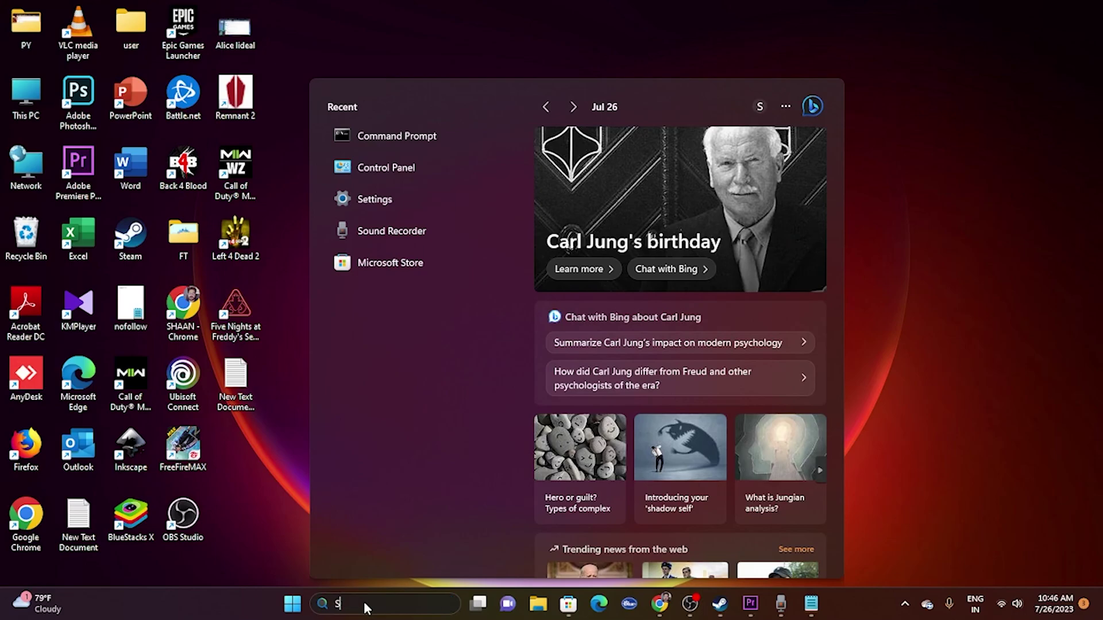
{"action": "type", "text": "ETTINGS"}
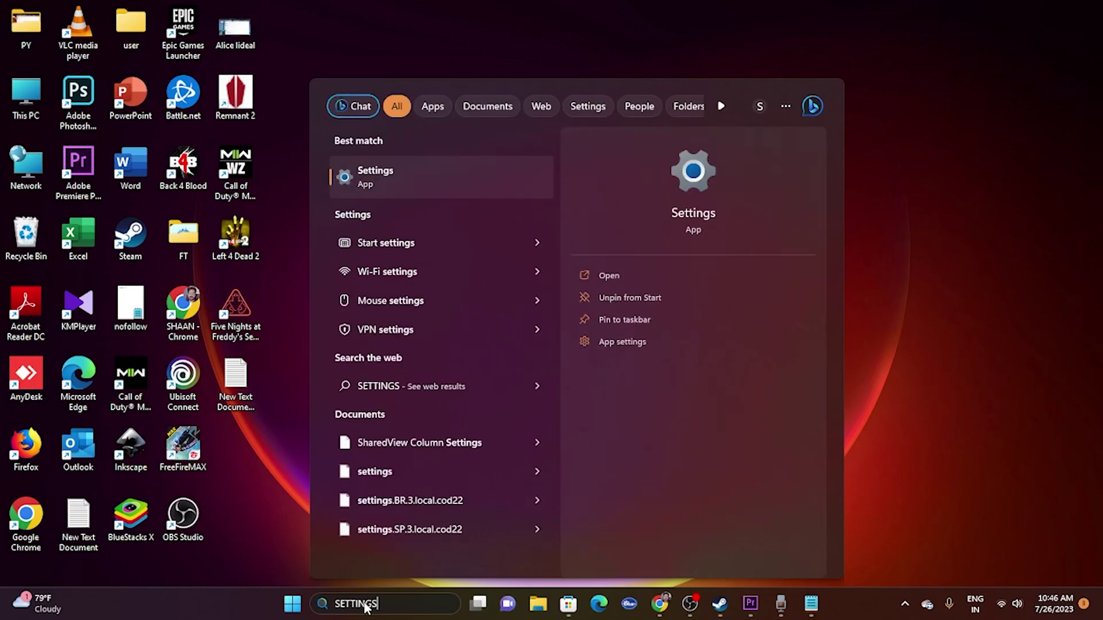
{"action": "left_click", "coordinate": [443, 163]}
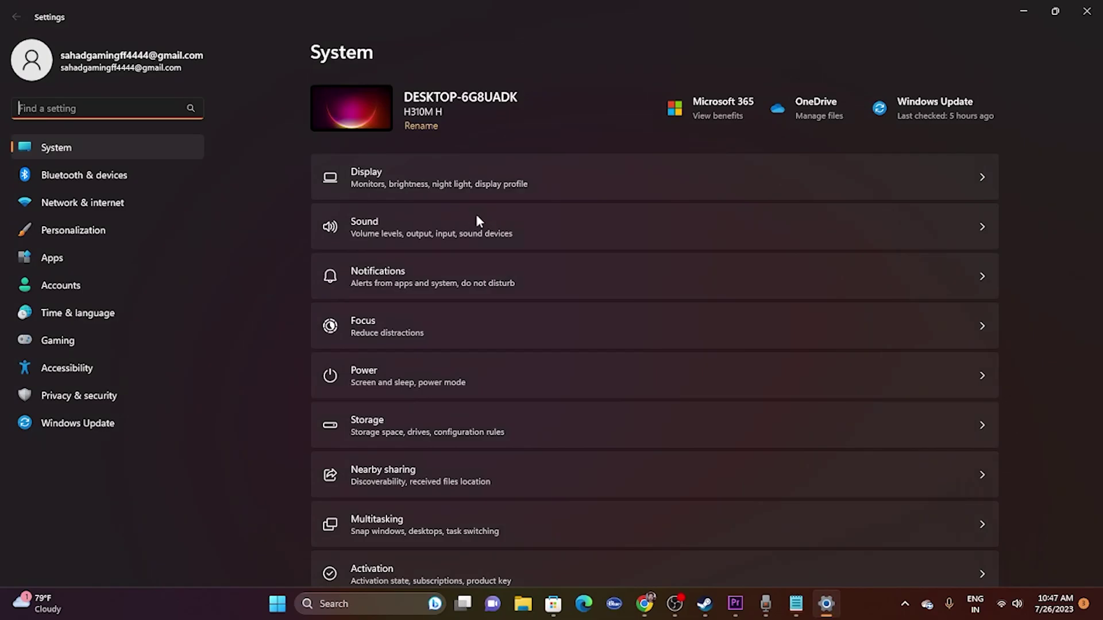
{"action": "left_click", "coordinate": [63, 202]}
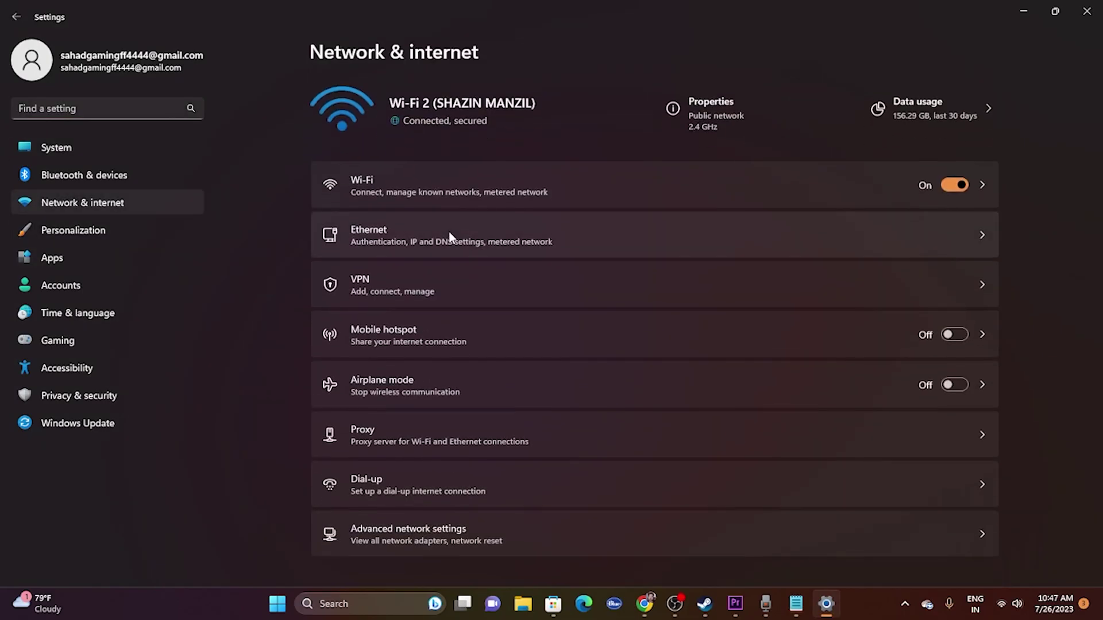
{"action": "left_click", "coordinate": [479, 534]}
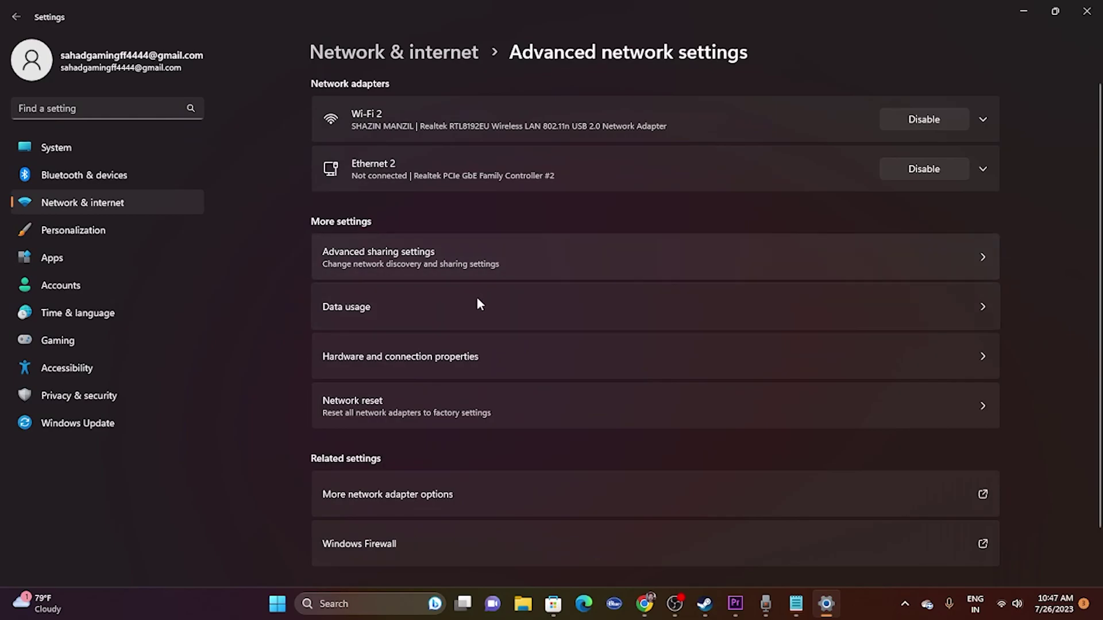
{"action": "left_click", "coordinate": [345, 409]}
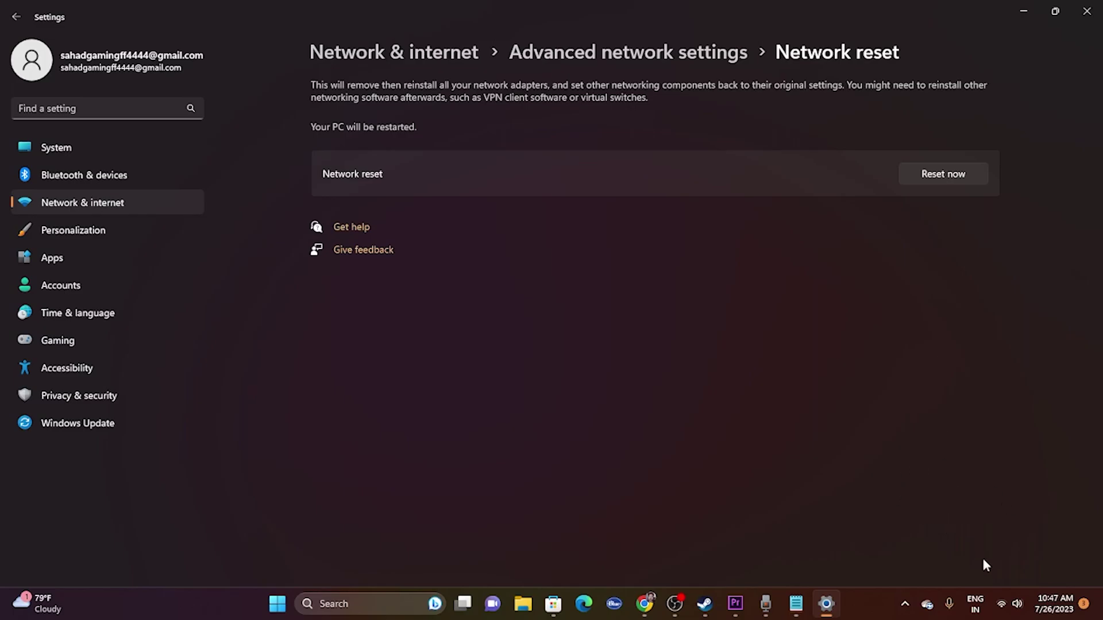
Look through the available Wi-Fi networks and close Settings
{"action": "left_click", "coordinate": [1002, 603]}
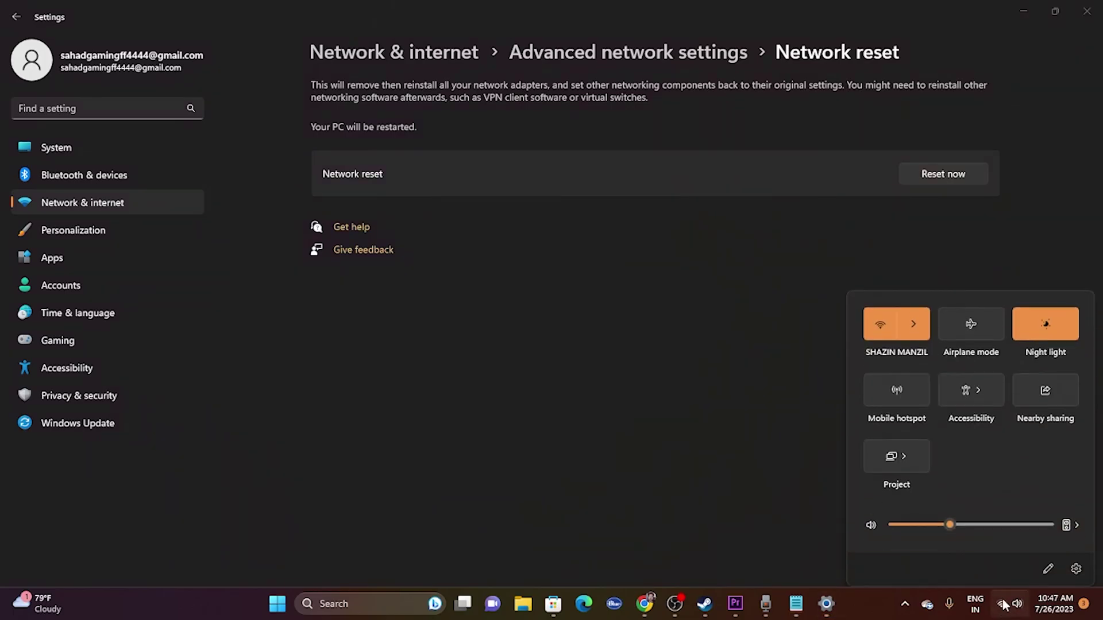
{"action": "left_click", "coordinate": [923, 321]}
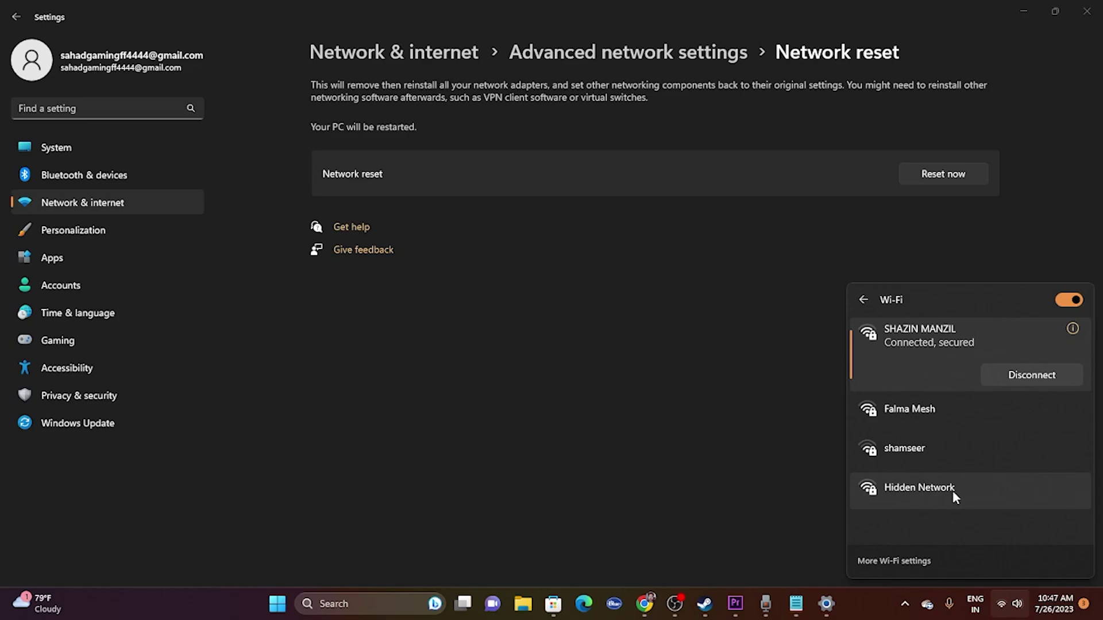
{"action": "left_click", "coordinate": [724, 373]}
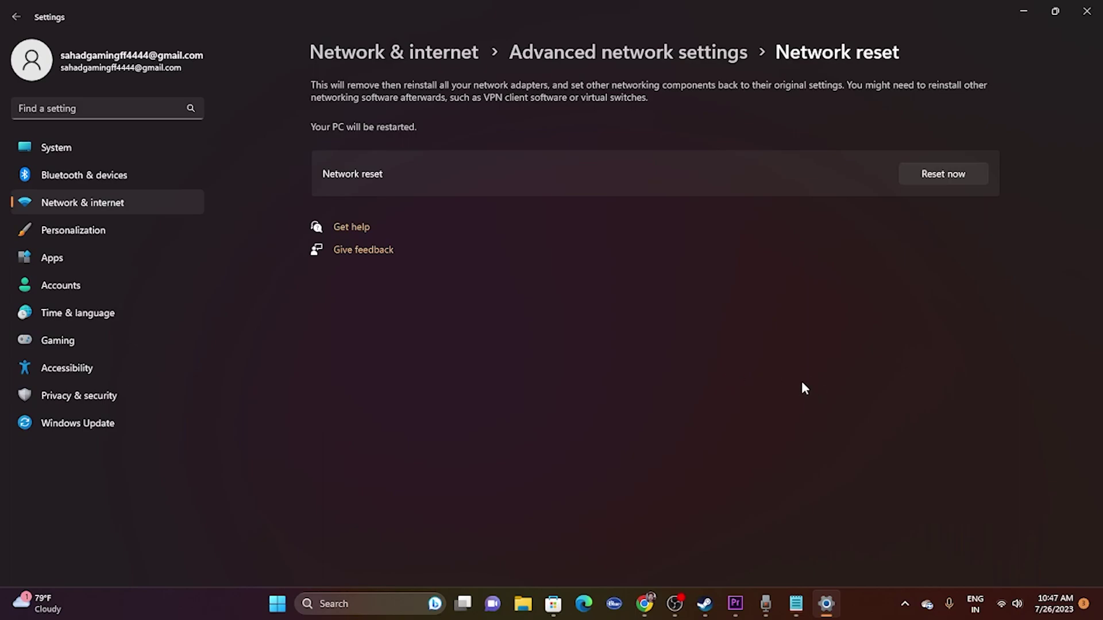
{"action": "left_click", "coordinate": [1087, 10]}
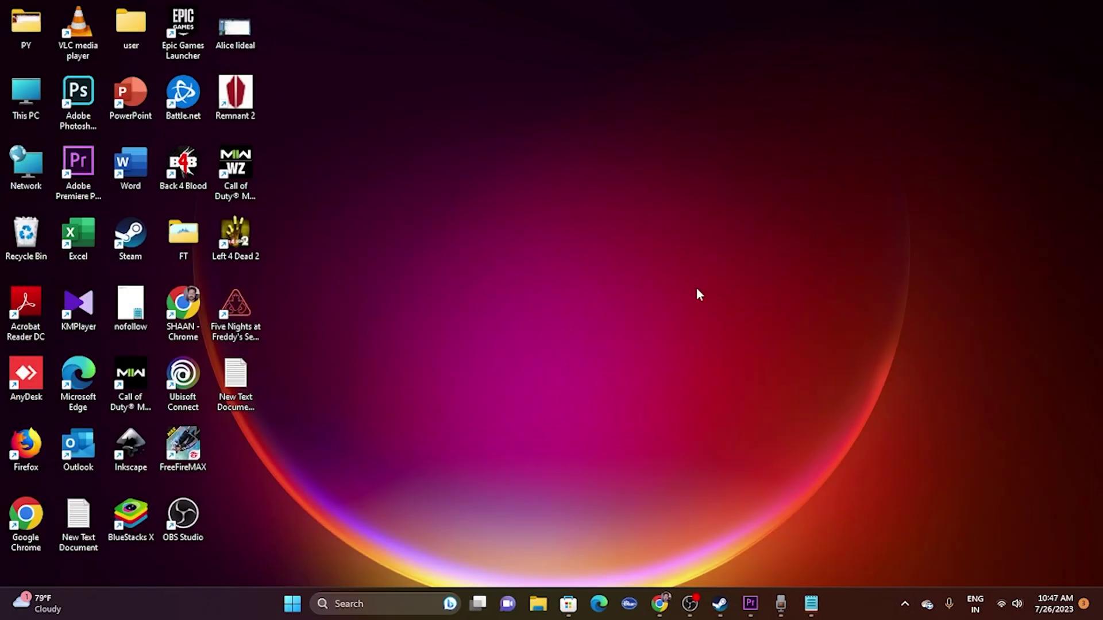
Open Windows Update in Settings, check for updates and close Settings
{"action": "left_click", "coordinate": [359, 600]}
{"action": "type", "text": "sETTings"}
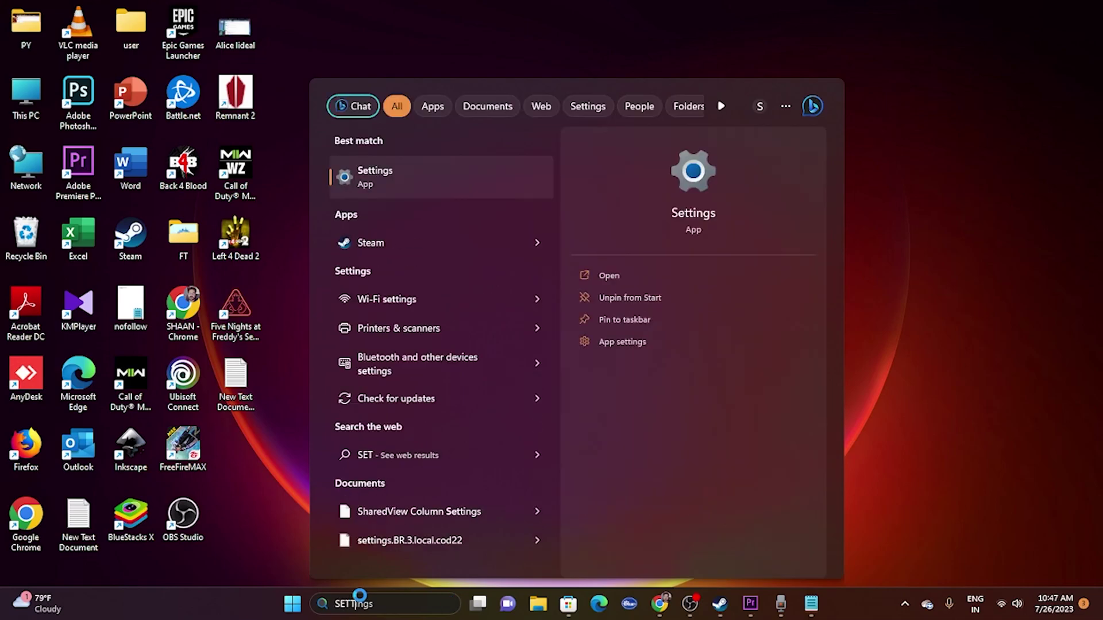
{"action": "left_click", "coordinate": [423, 179]}
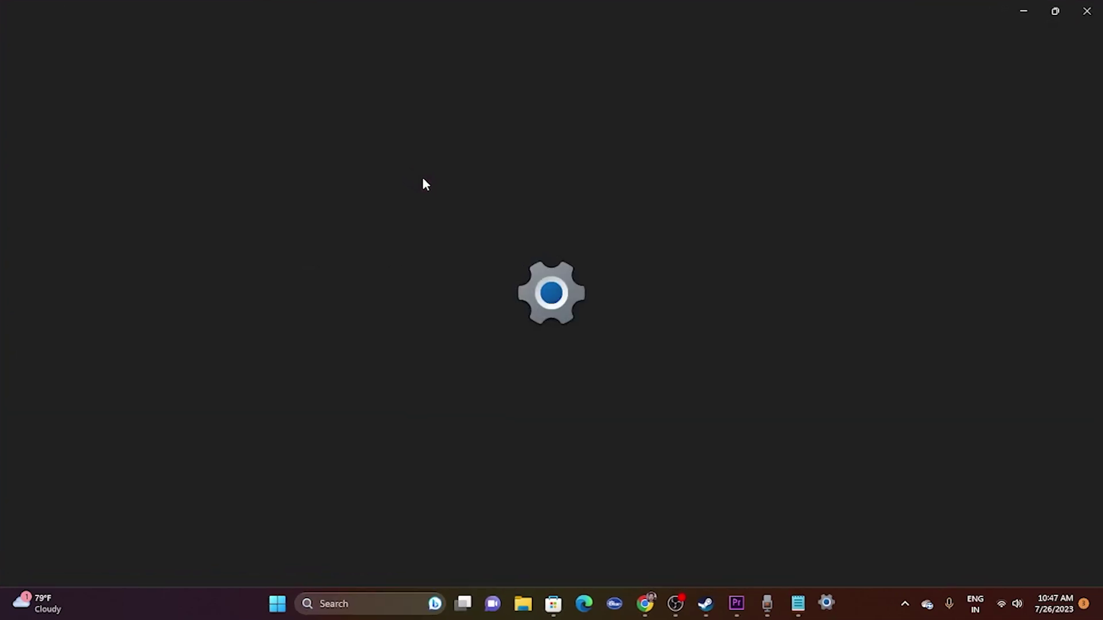
{"action": "left_click", "coordinate": [137, 429]}
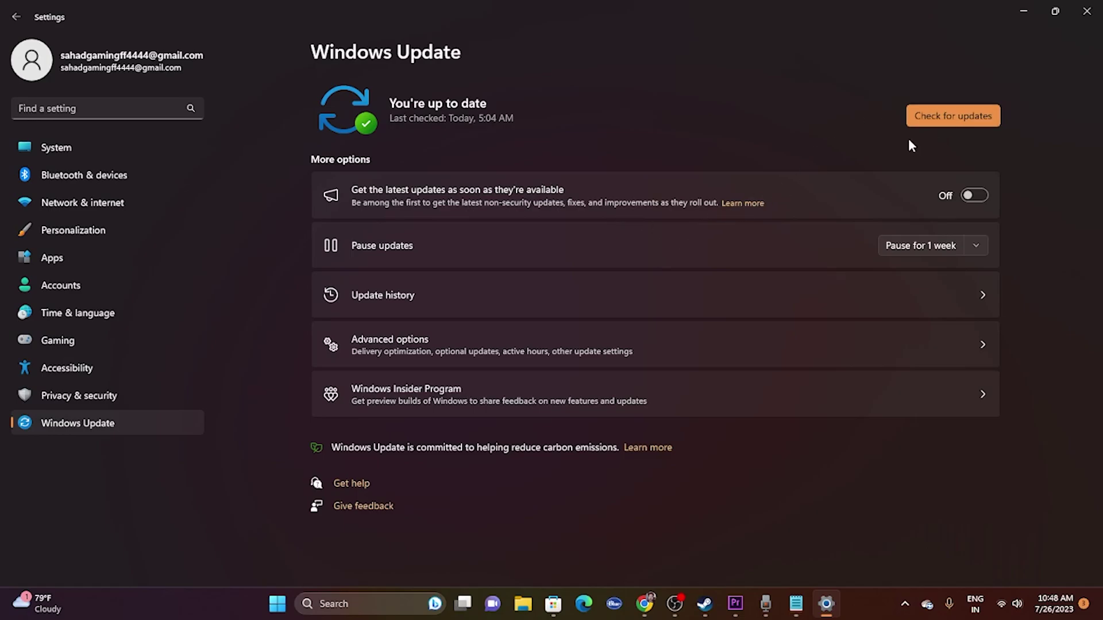
{"action": "left_click", "coordinate": [953, 115]}
{"action": "left_click", "coordinate": [1087, 11]}
Switch to Steam and view the Installed Files properties of Remnant 2, including the file integrity verification option
{"action": "left_click", "coordinate": [728, 603]}
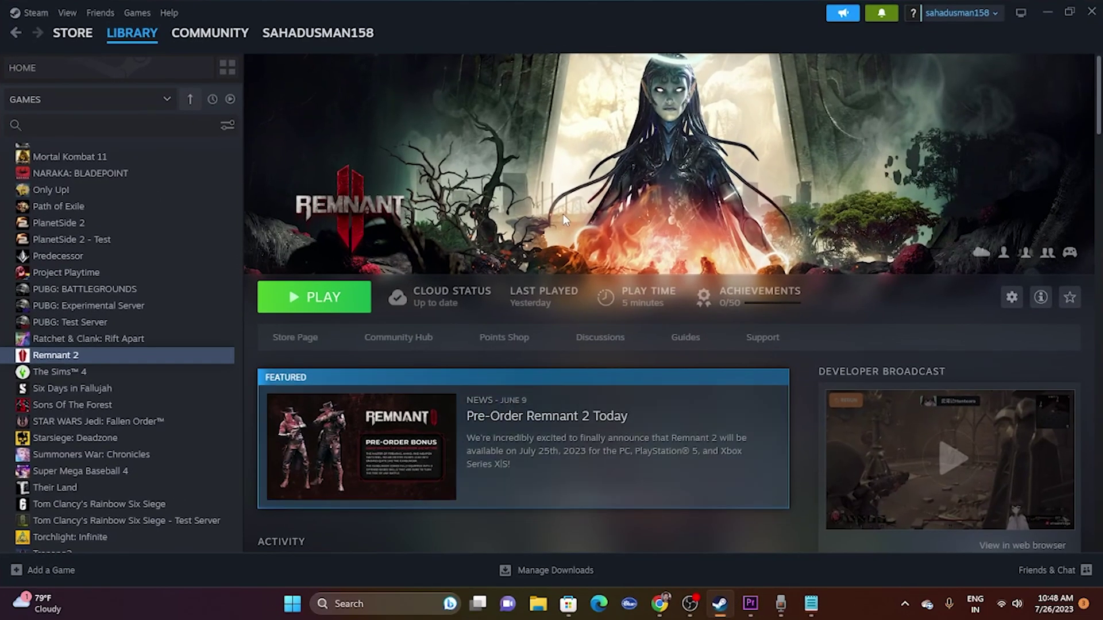
{"action": "right_click", "coordinate": [80, 359]}
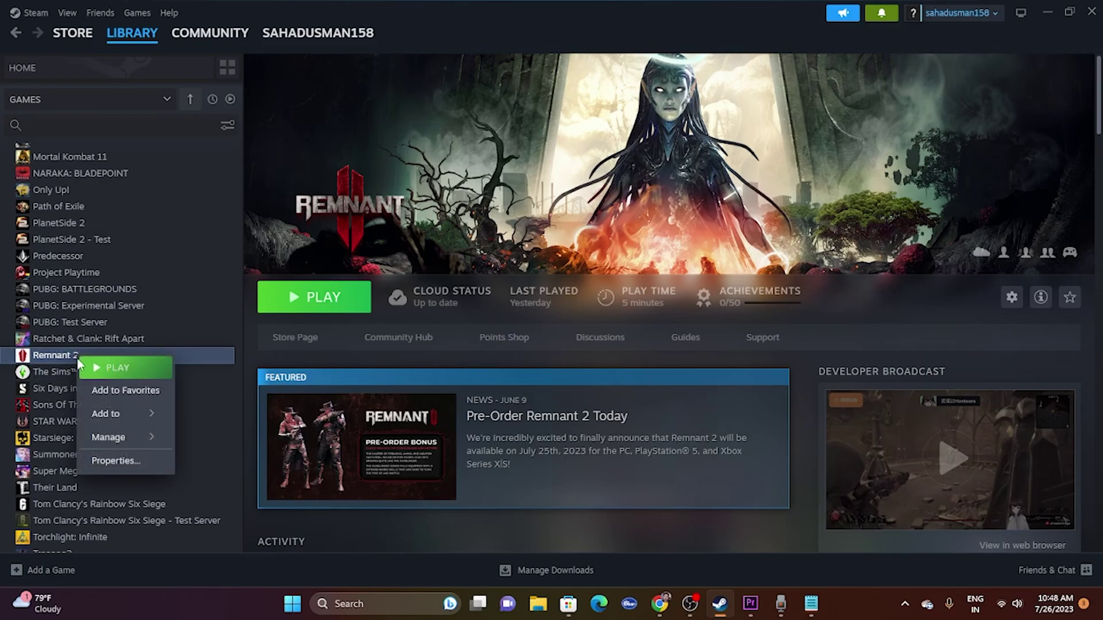
{"action": "left_click", "coordinate": [118, 462]}
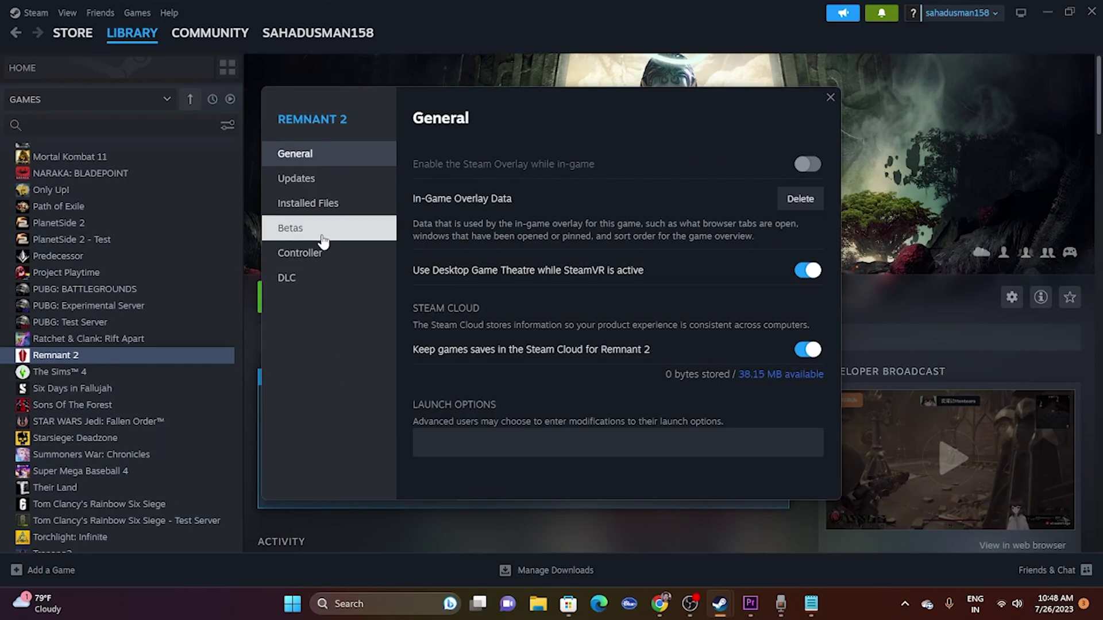
{"action": "left_click", "coordinate": [332, 214]}
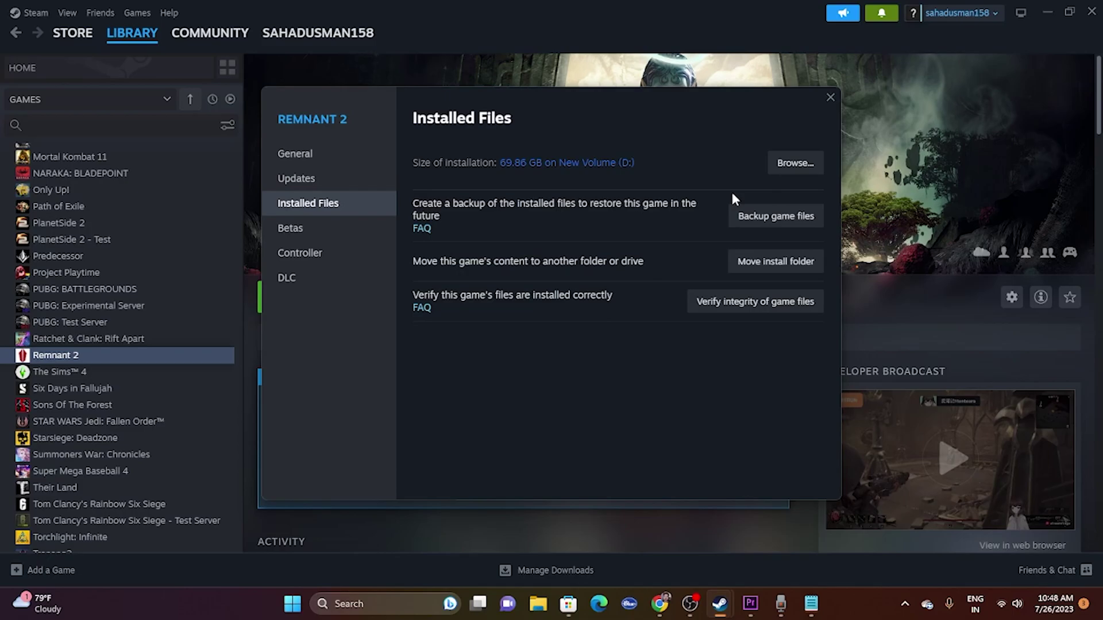
{"action": "left_click", "coordinate": [830, 97]}
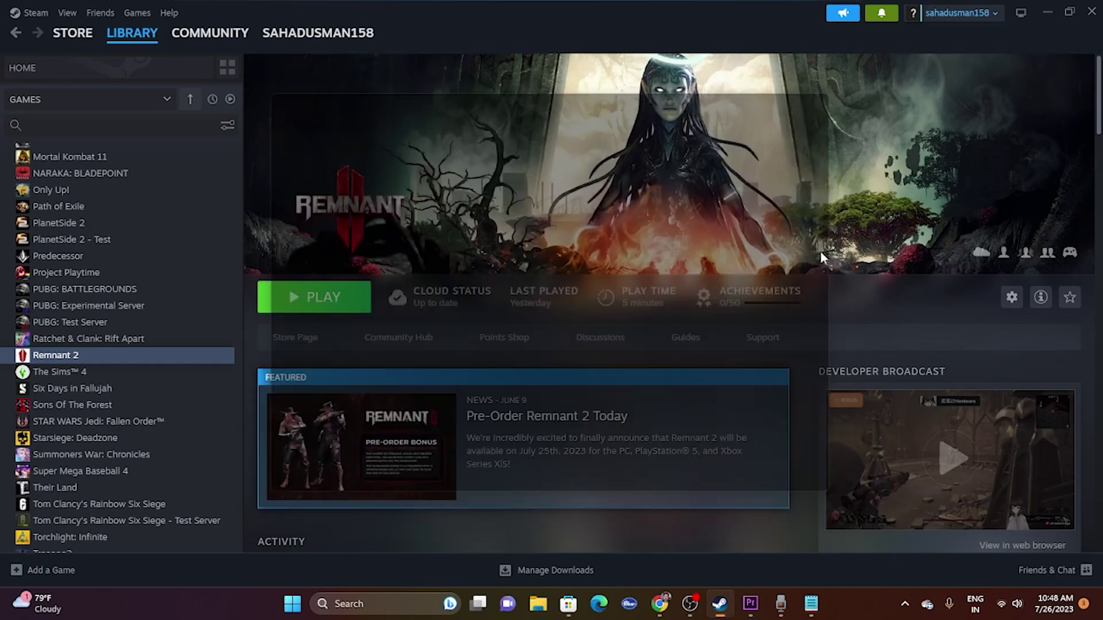